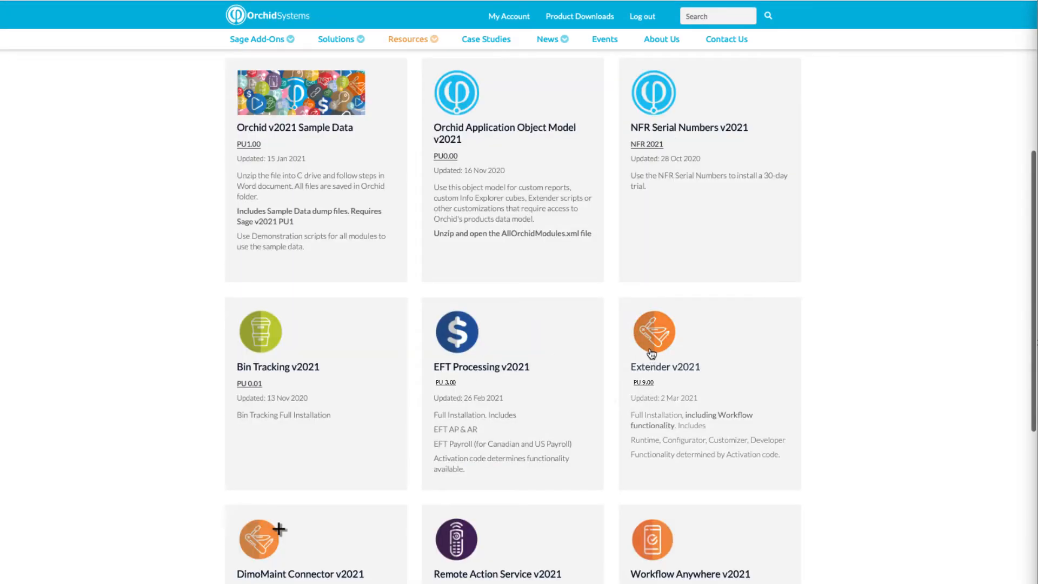
# - Open the Extender v2021 product page and download its installer
pyautogui.click(650, 348)
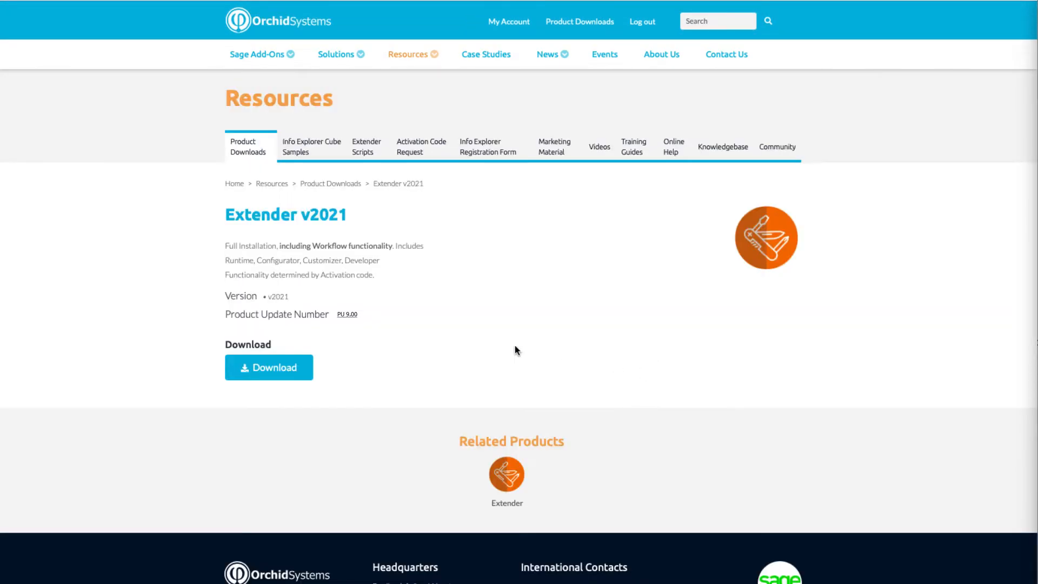
pyautogui.click(260, 374)
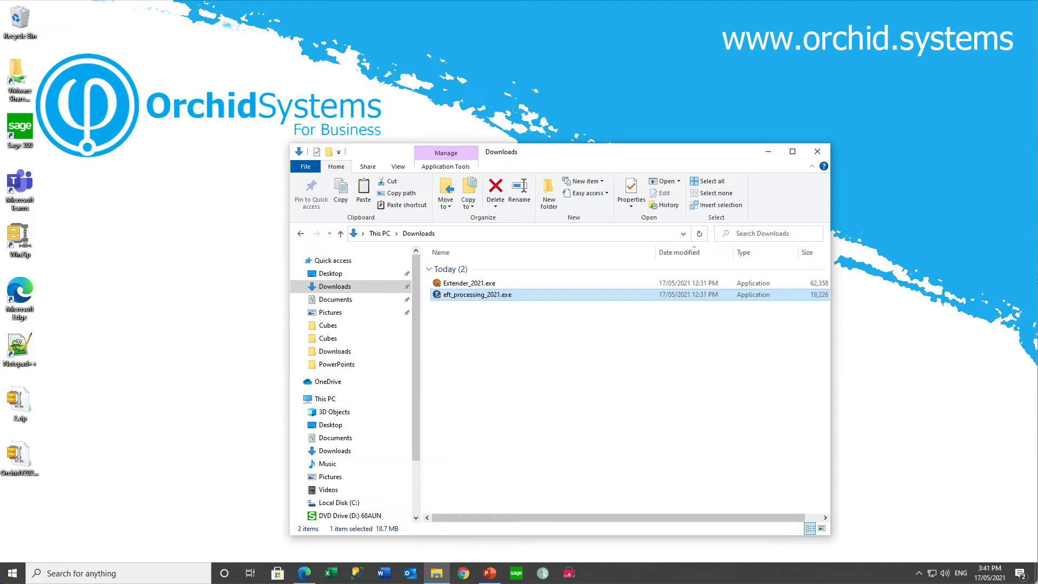
# - Launch the eft_processing_2021.exe installer and accept the terms of the Orchid EFT Processing 2021 license agreement
pyautogui.doubleClick(508, 296)
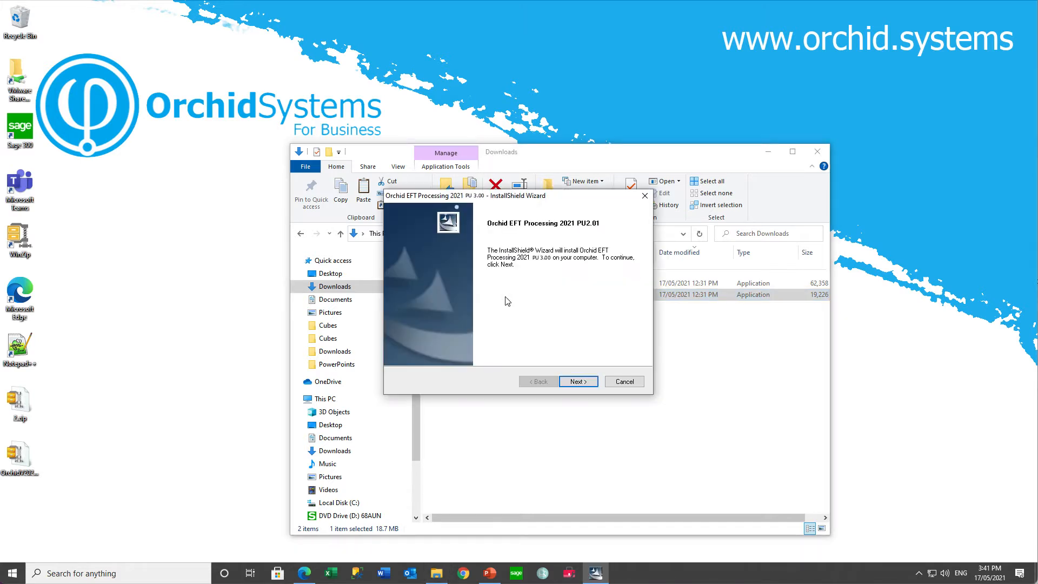
pyautogui.click(577, 381)
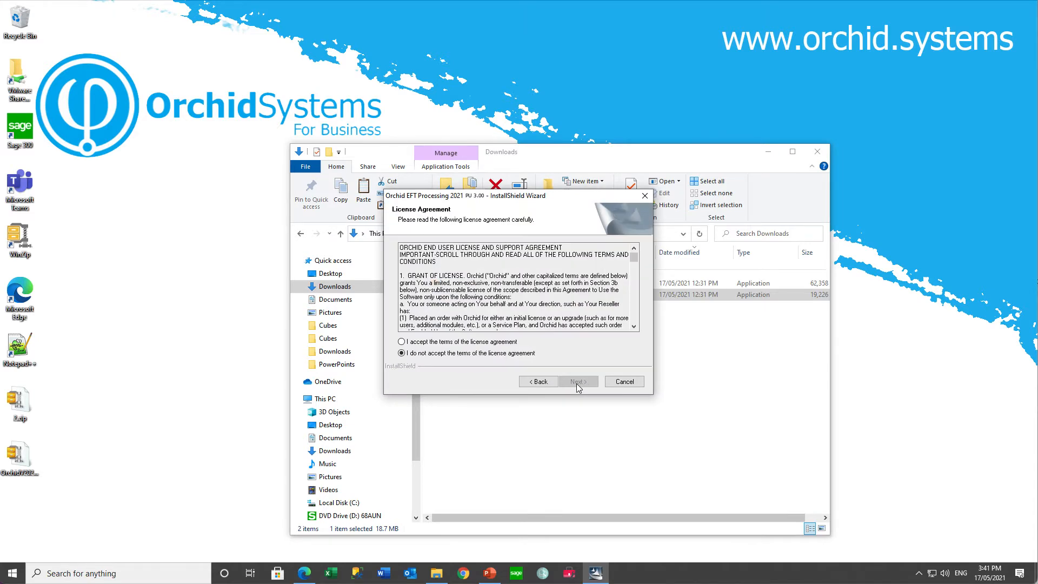
pyautogui.click(480, 342)
pyautogui.click(579, 386)
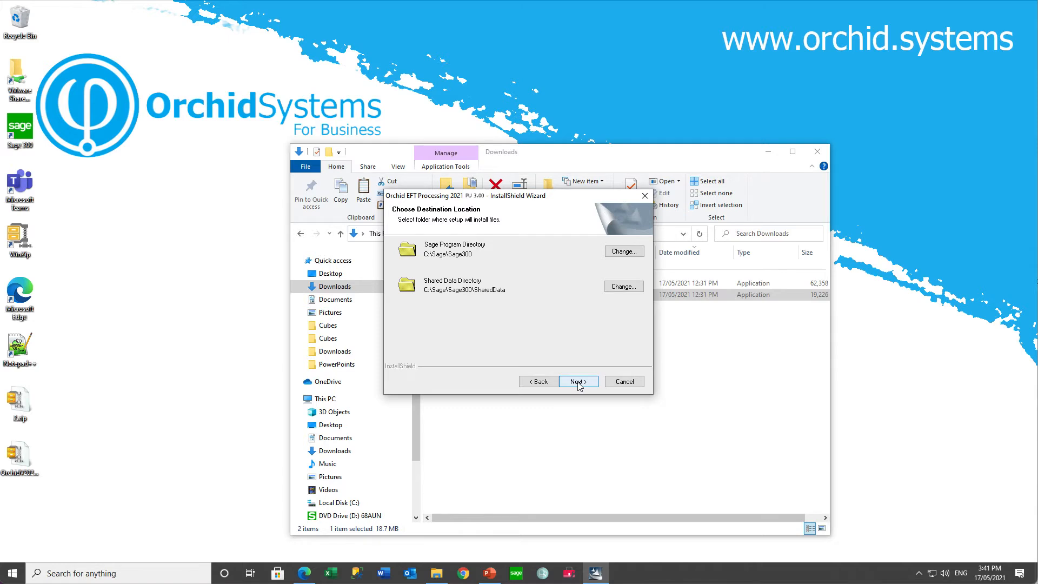
# - Keep the default destination folders, prefilled customer information, "I have an activation code" setup type and all components for EFT Processing
pyautogui.click(578, 382)
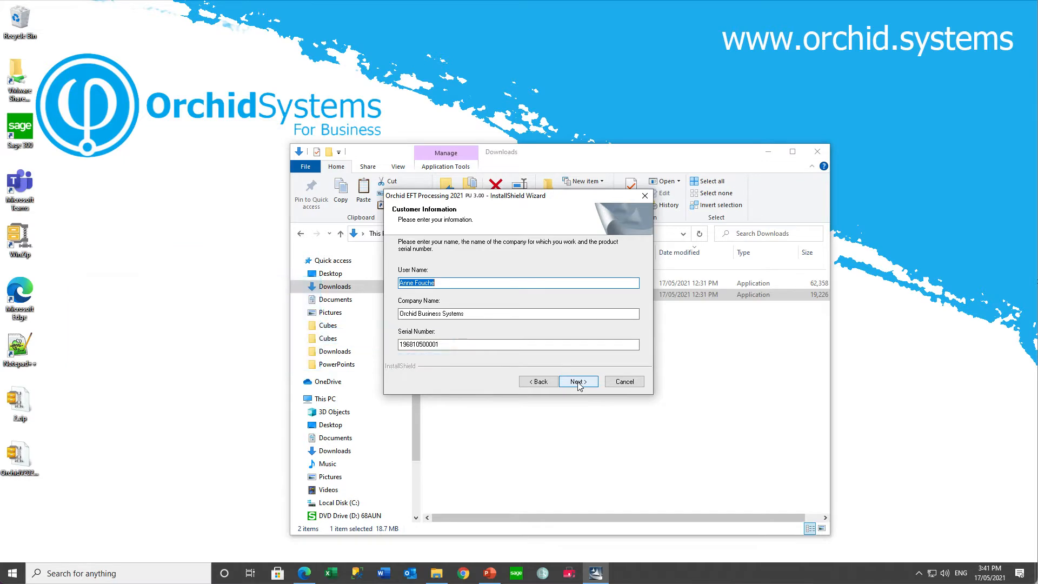
pyautogui.click(577, 382)
pyautogui.click(577, 381)
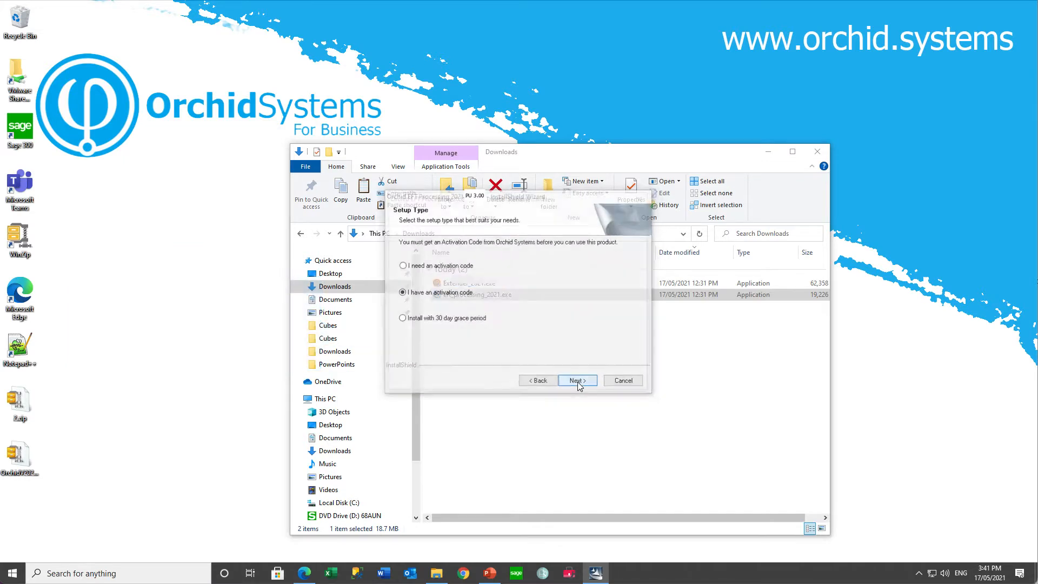
pyautogui.click(577, 382)
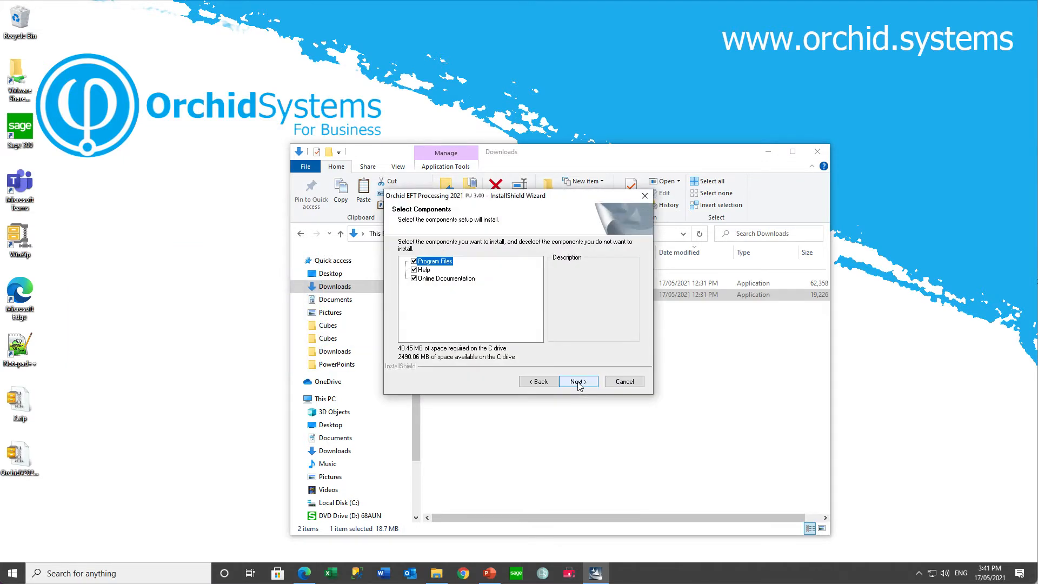
pyautogui.click(578, 382)
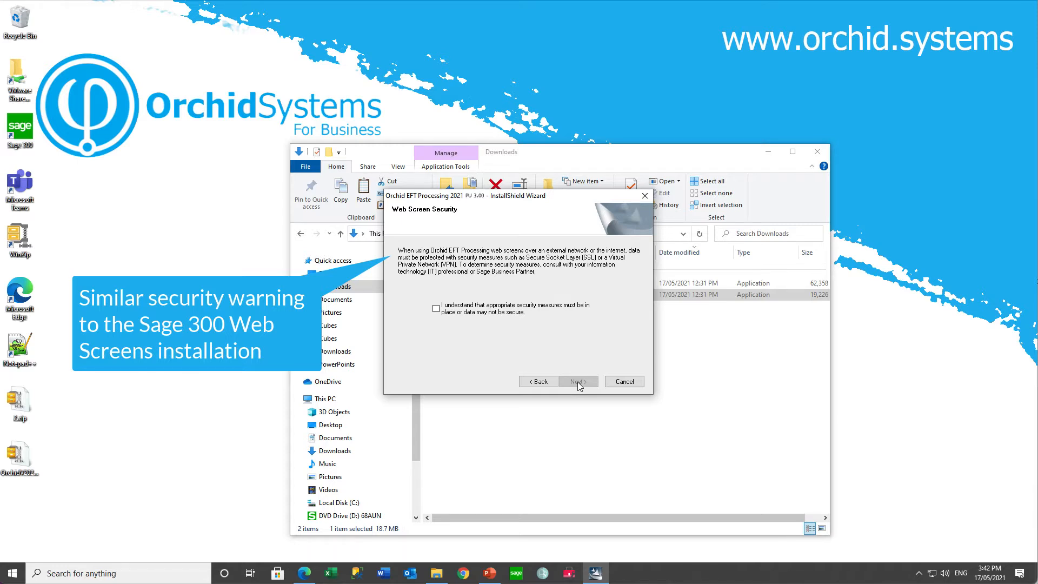
# - Acknowledge that appropriate web screen security measures must be in place, then install EFT Processing and exit the wizard
pyautogui.click(436, 309)
pyautogui.click(577, 382)
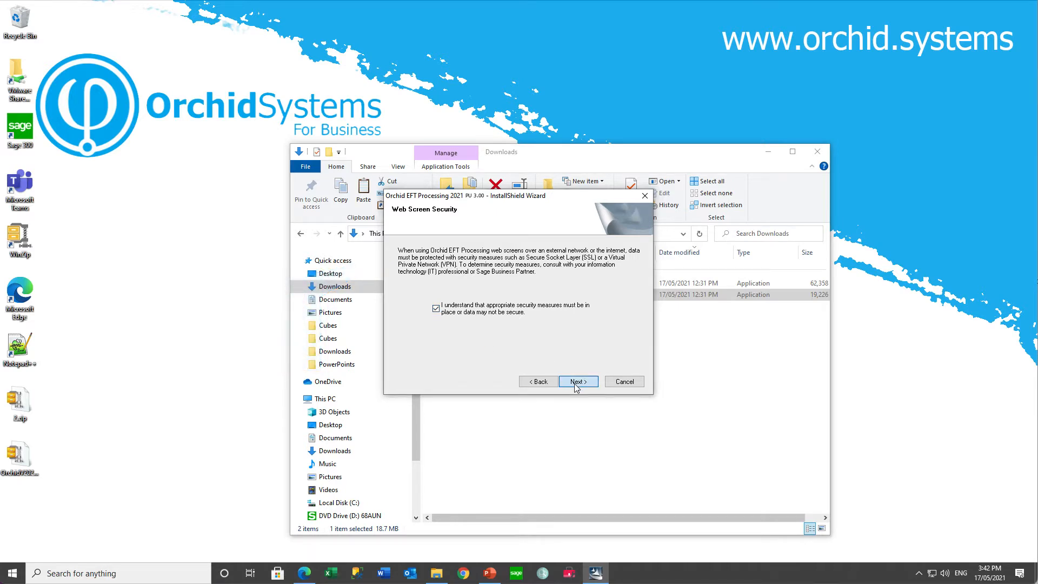
pyautogui.click(577, 382)
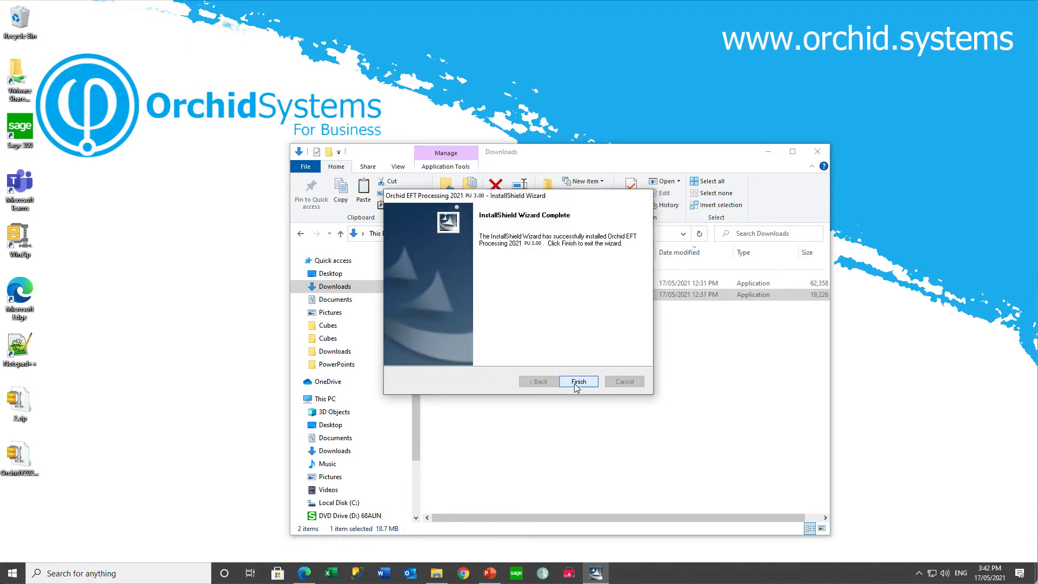
pyautogui.click(576, 382)
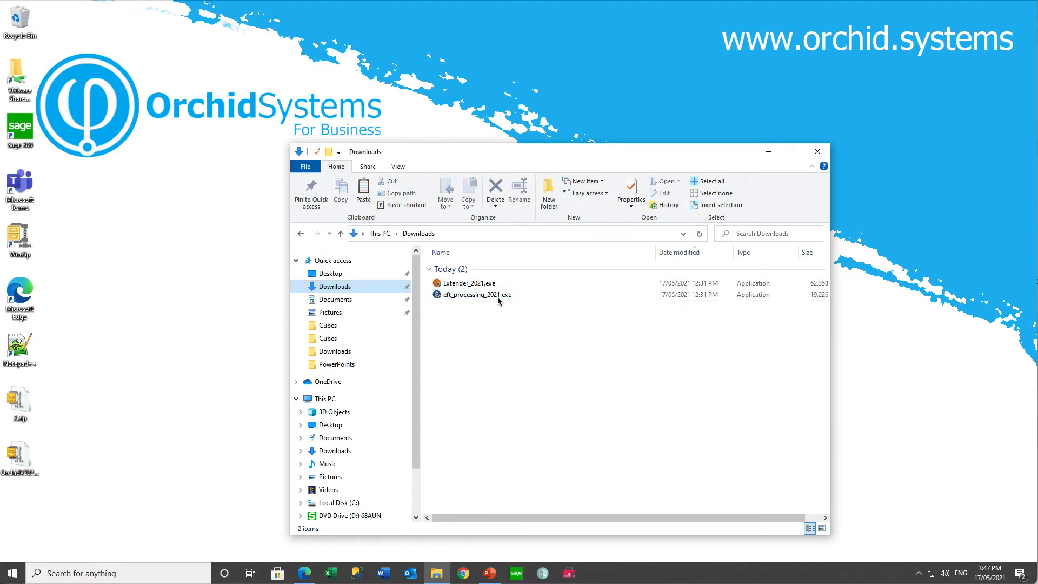
# - Launch the Extender_2021.exe installer and accept the terms of the Orchid Extender 2021 license agreement
pyautogui.click(471, 285)
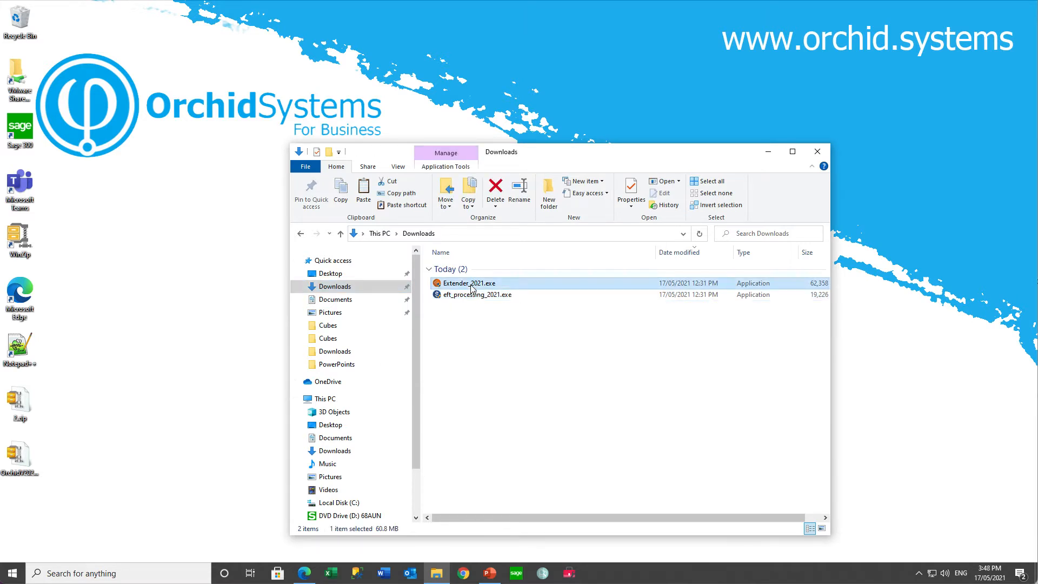
pyautogui.doubleClick(470, 284)
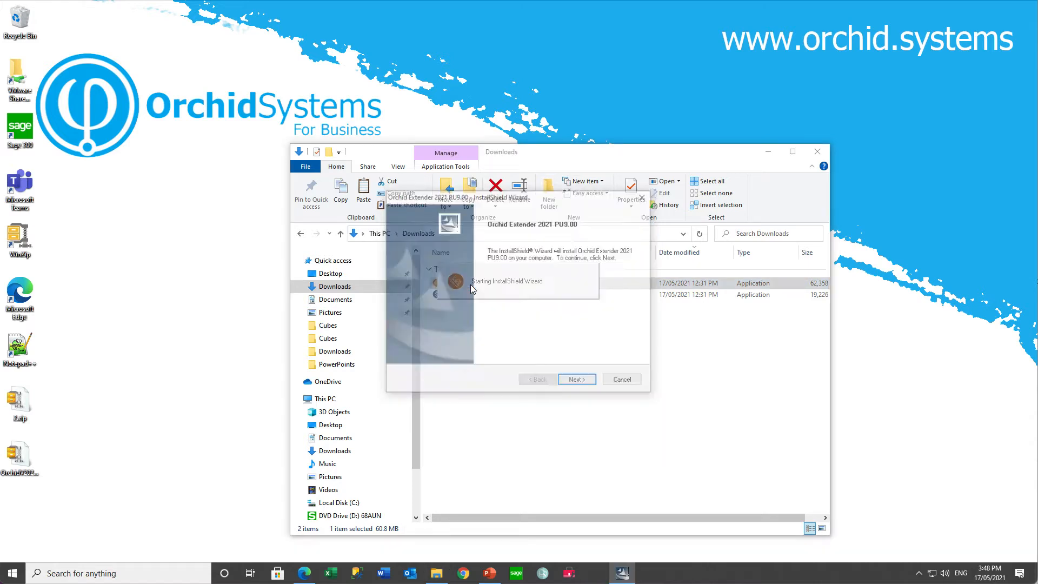
pyautogui.click(580, 386)
pyautogui.click(492, 343)
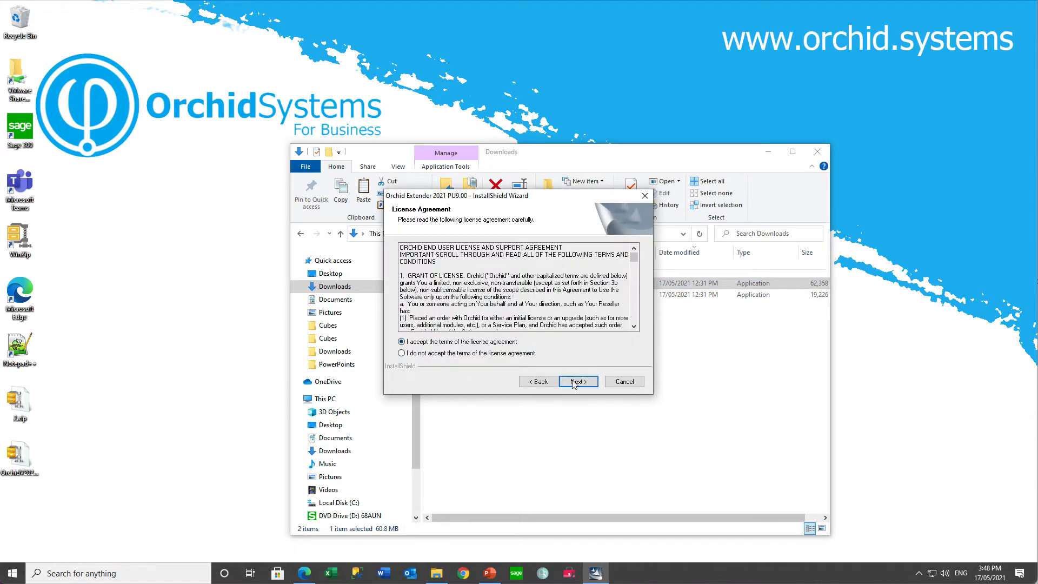
# - Install Orchid Extender 2021 with the default wizard settings and components, and exit the wizard
pyautogui.click(577, 382)
pyautogui.click(576, 382)
pyautogui.click(577, 382)
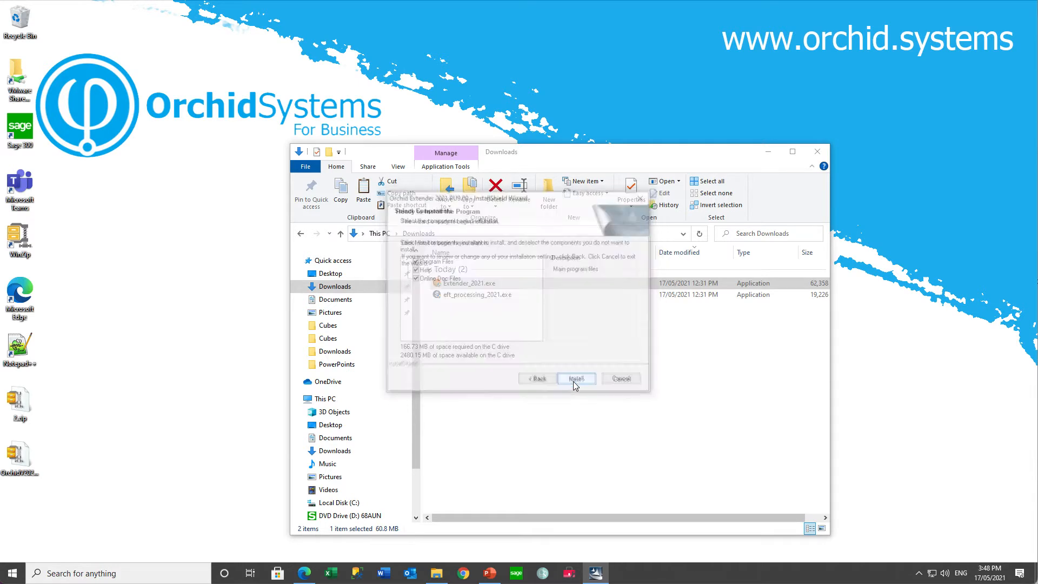
pyautogui.click(575, 383)
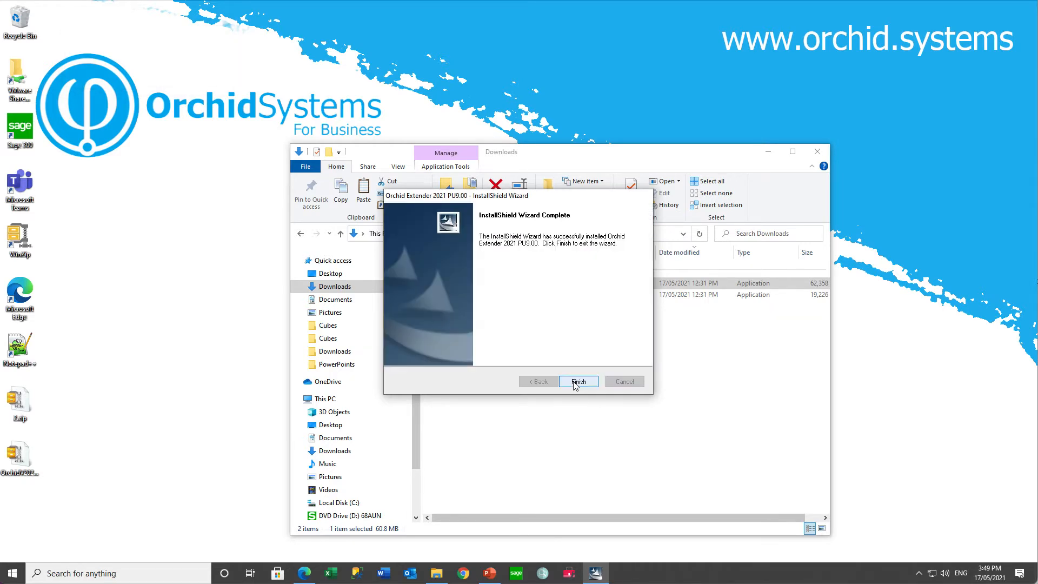
pyautogui.click(581, 384)
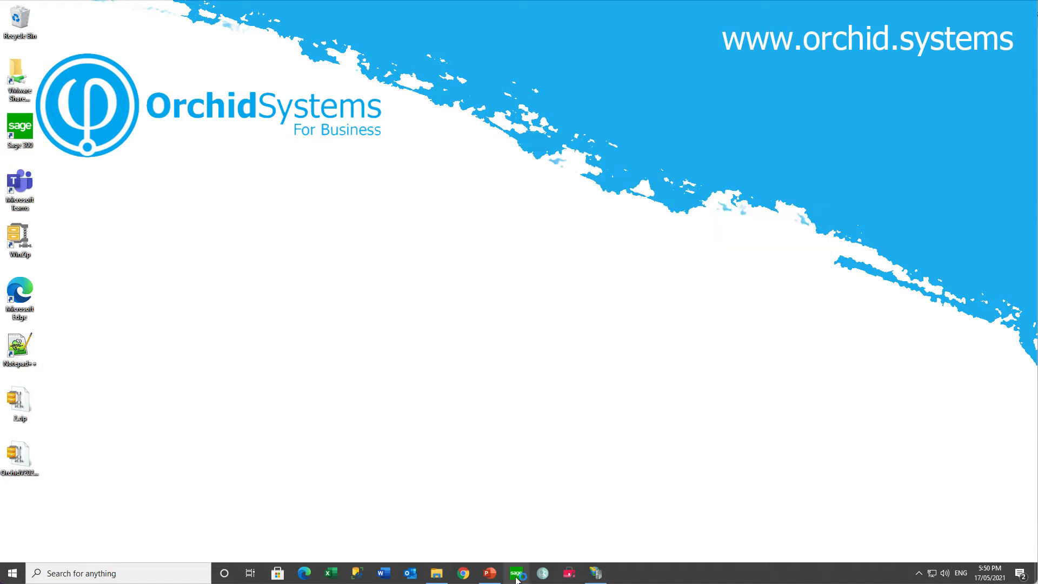
# - Switch to Sage 300 and open Orchid Company Limited - Entity 1 & 5 as ADMIN with session date 17/05/2021
pyautogui.click(517, 575)
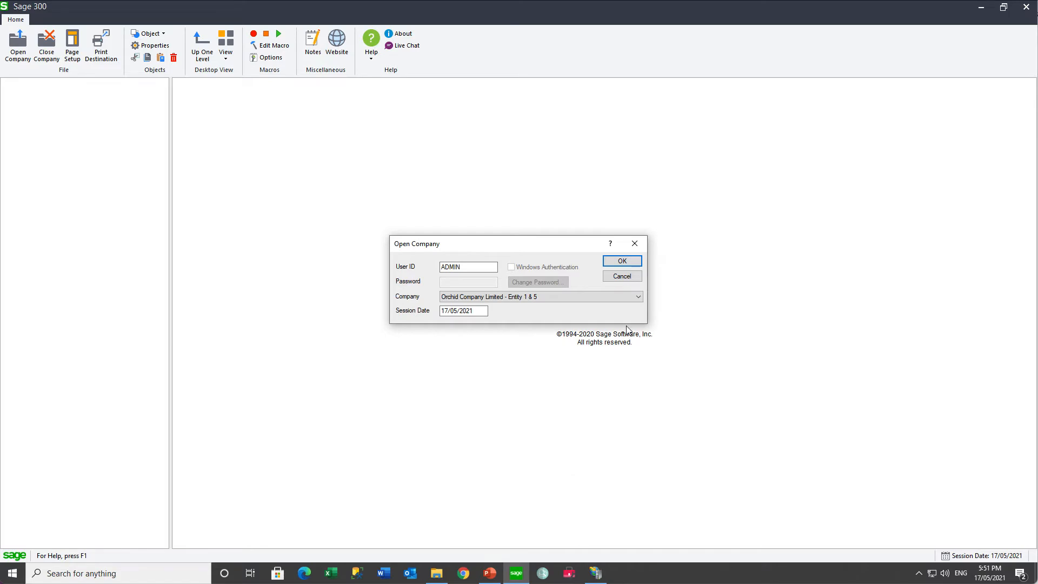
pyautogui.click(618, 261)
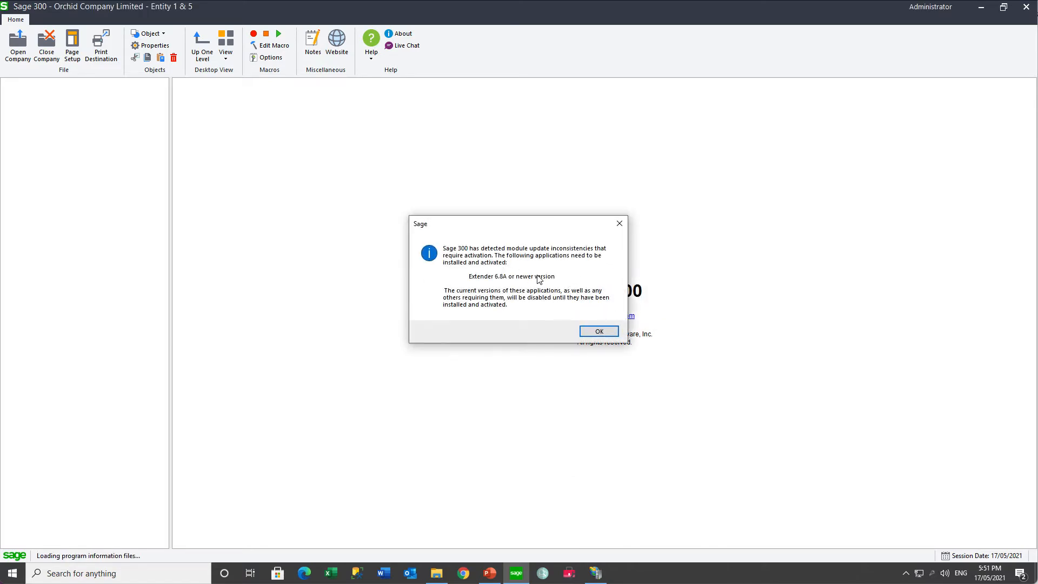
pyautogui.click(598, 332)
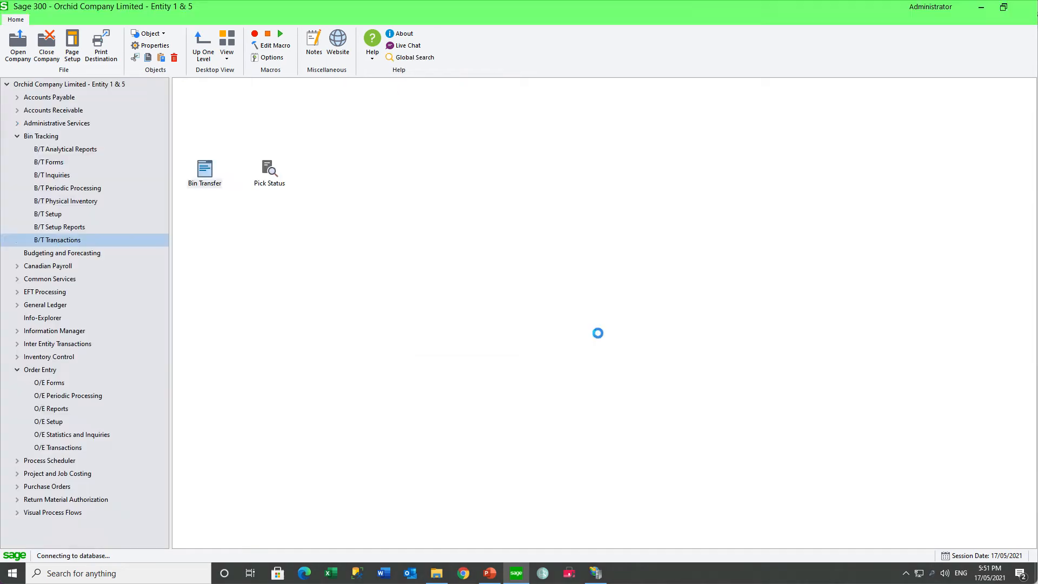
# - Start Data Activation from Administrative Services, confirm that the database has been backed up and proceed
pyautogui.click(53, 126)
pyautogui.doubleClick(463, 169)
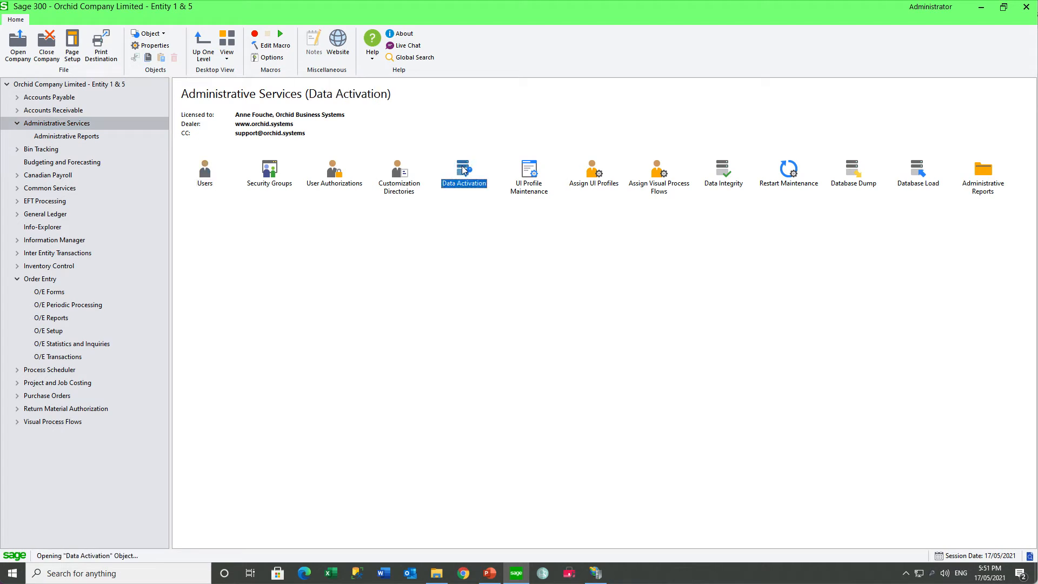
pyautogui.click(425, 305)
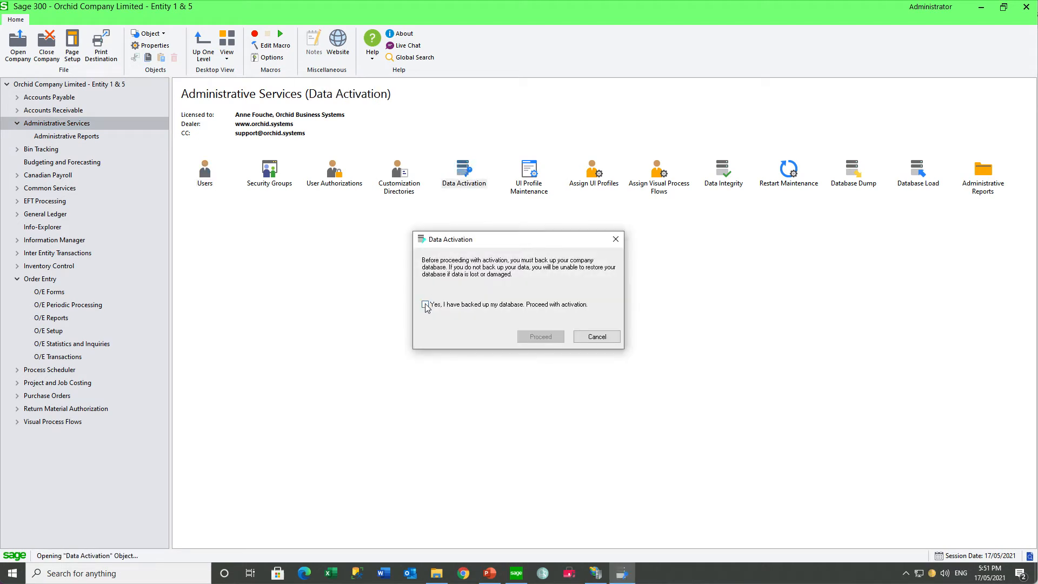
pyautogui.click(535, 338)
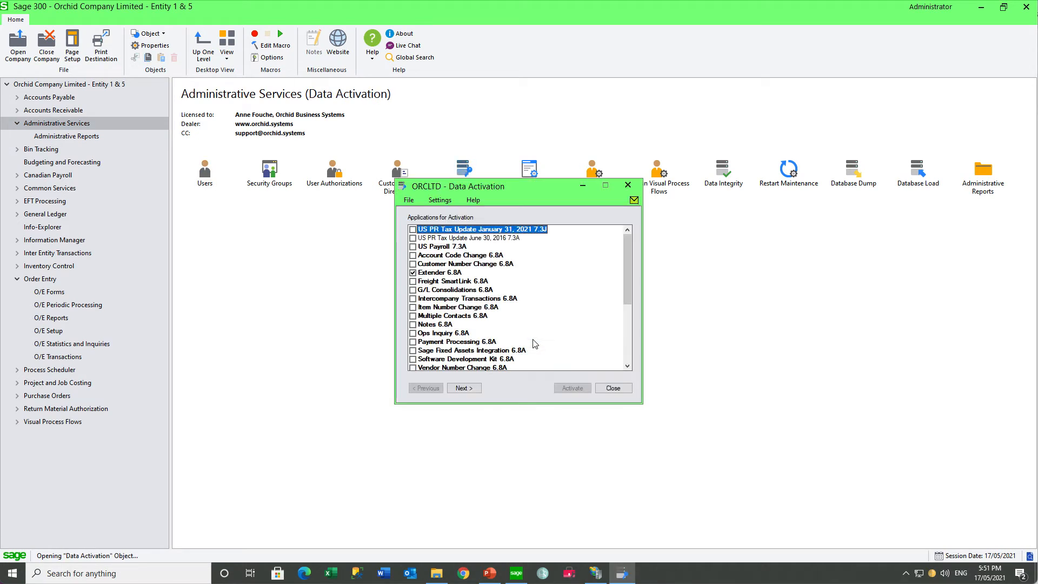
# - Activate Extender 6.8A for the company and close Data Activation
pyautogui.click(463, 390)
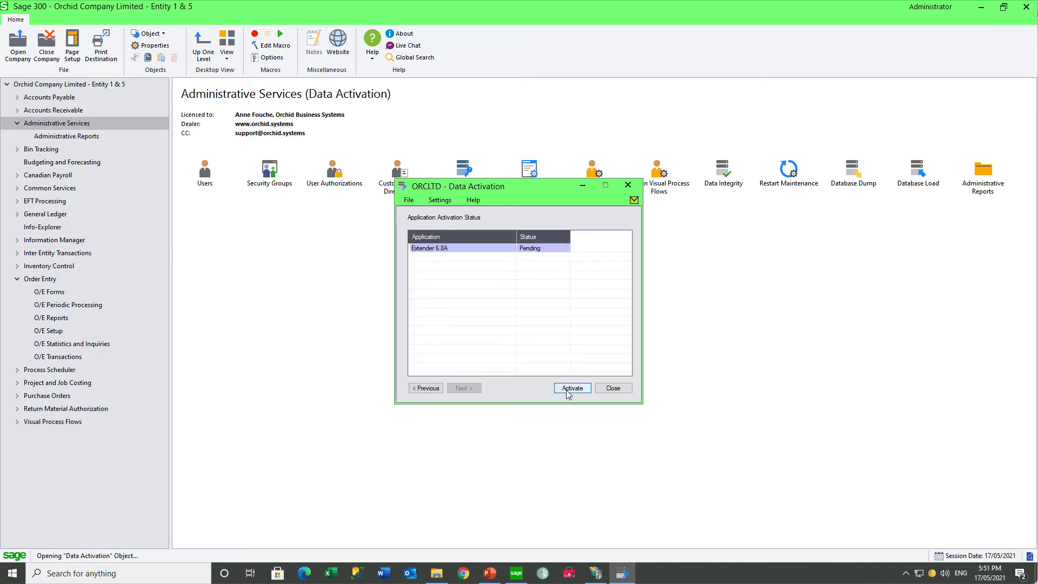
pyautogui.click(566, 391)
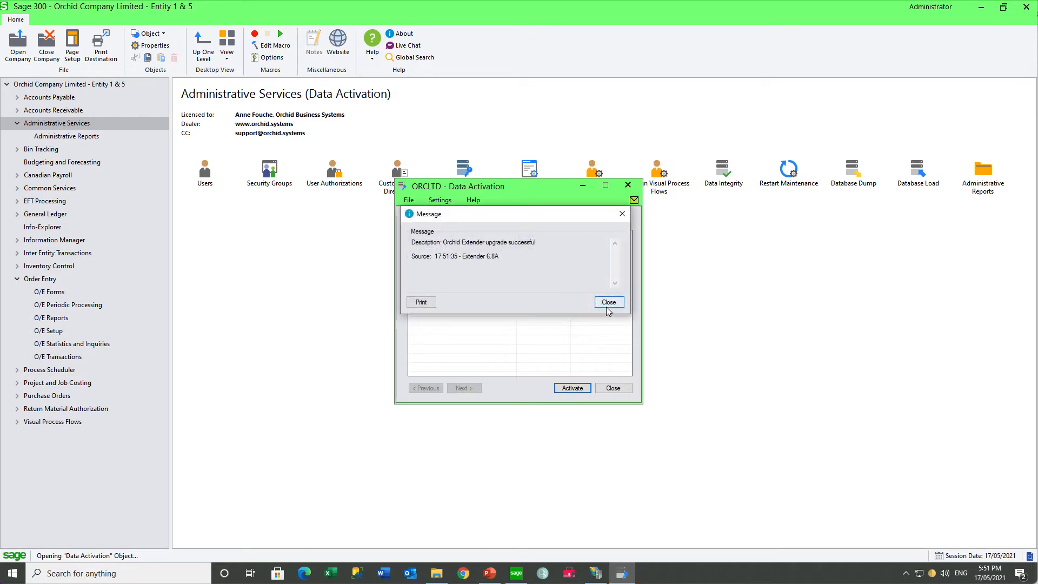
pyautogui.click(608, 306)
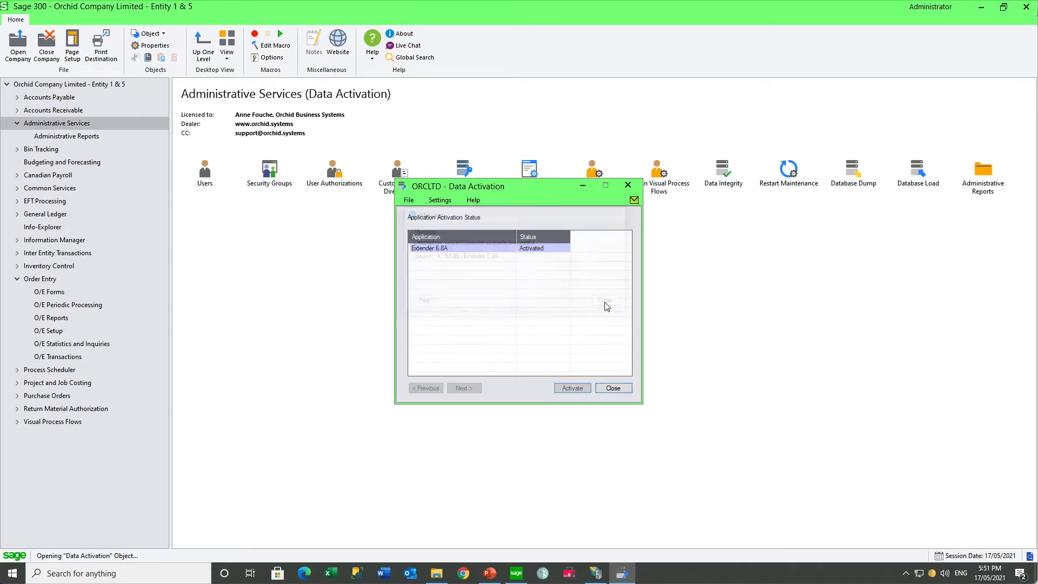
pyautogui.click(613, 389)
# - Examine Extender's setup options and update settings, and the license window's serial number, activation code and workflow user fields, closing both windows
pyautogui.click(17, 215)
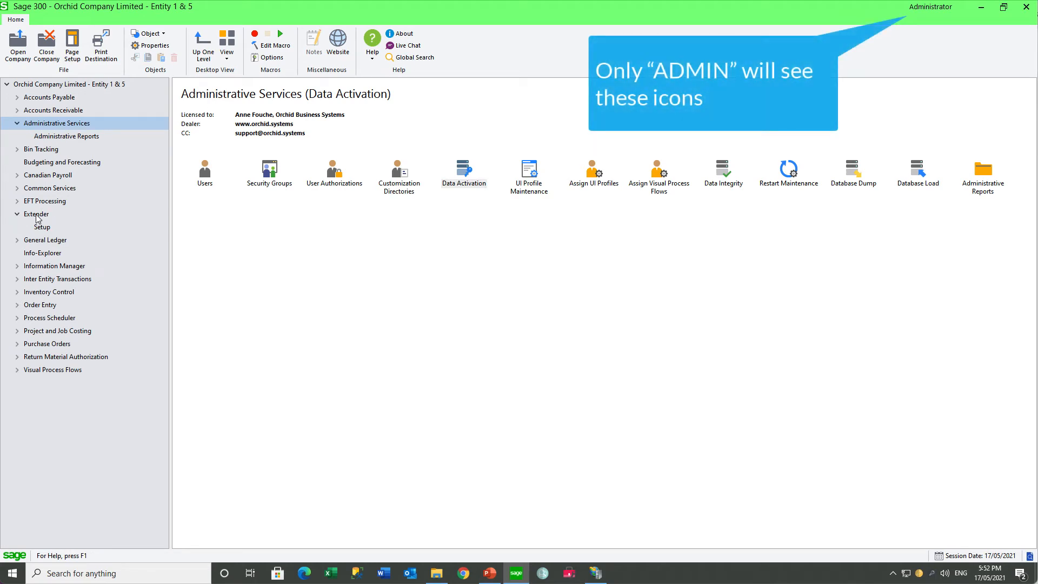
pyautogui.click(36, 215)
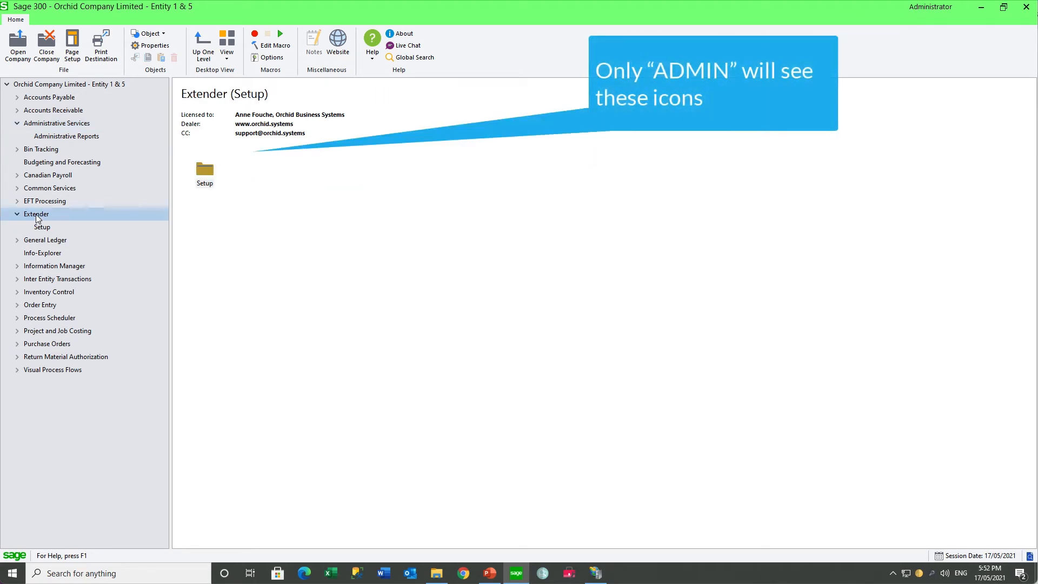
pyautogui.doubleClick(203, 172)
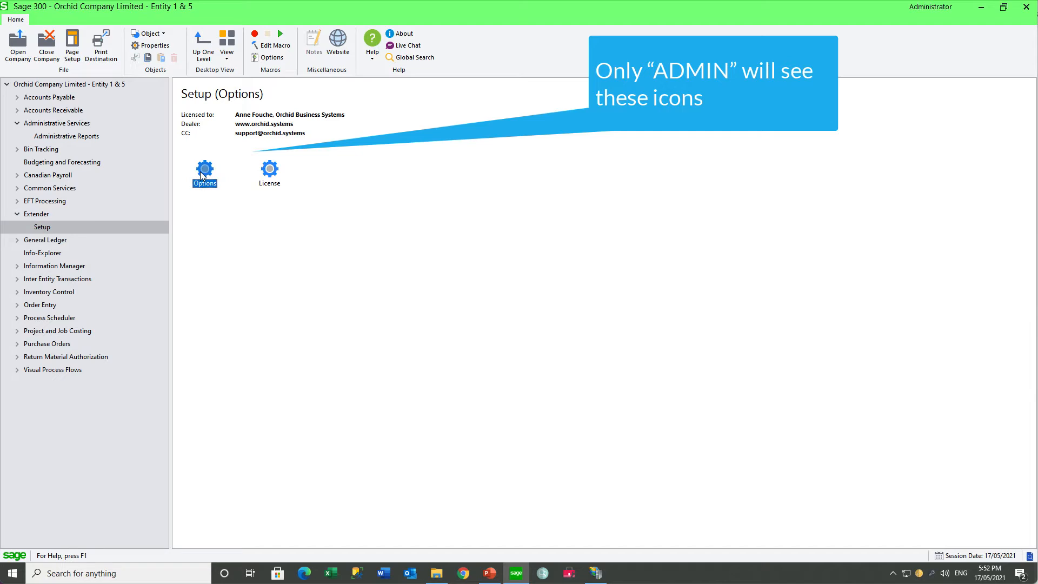
pyautogui.doubleClick(205, 169)
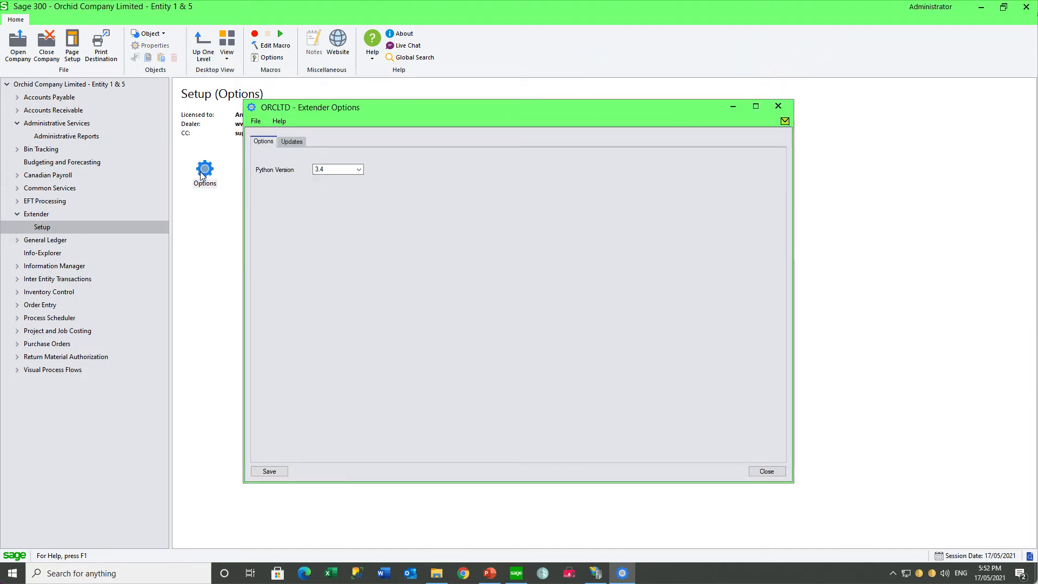
pyautogui.click(301, 146)
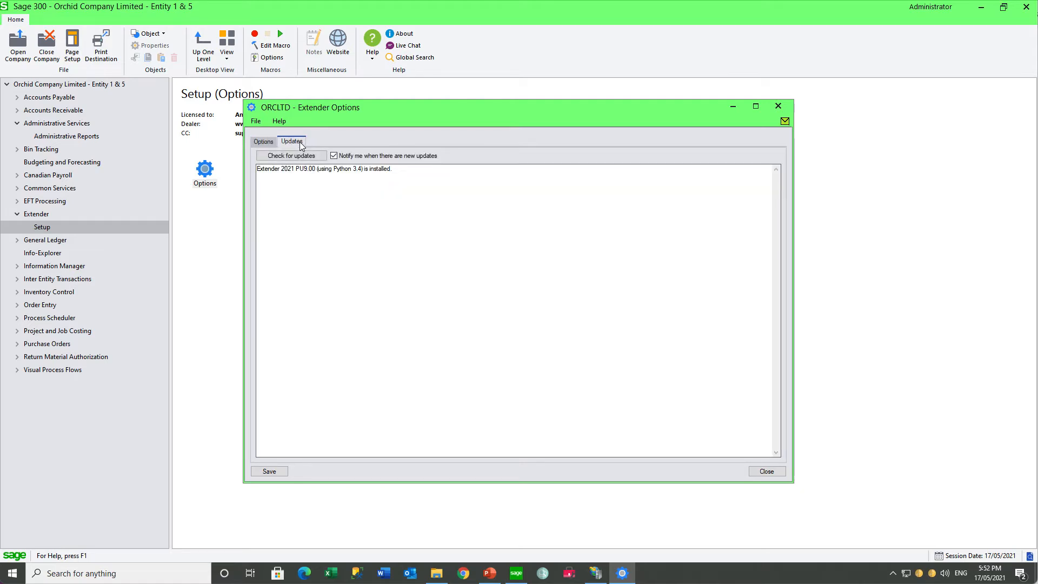
pyautogui.press('Escape')
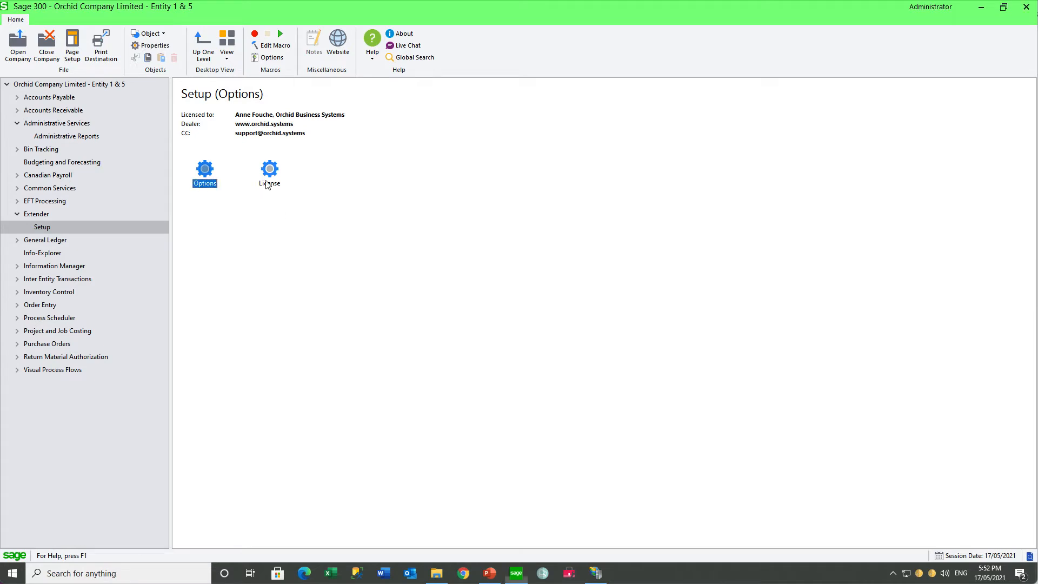
pyautogui.doubleClick(269, 179)
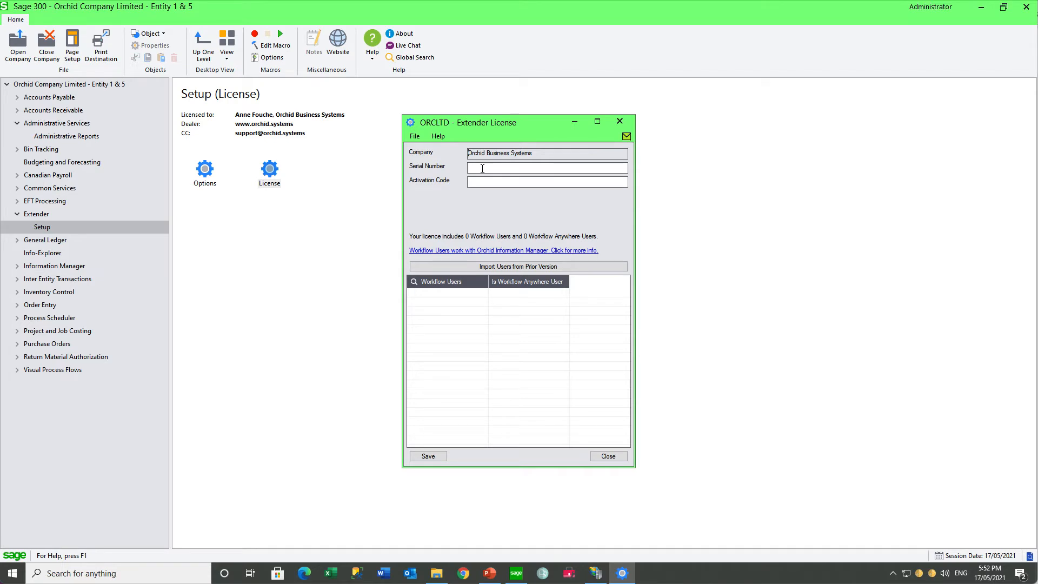
pyautogui.click(620, 122)
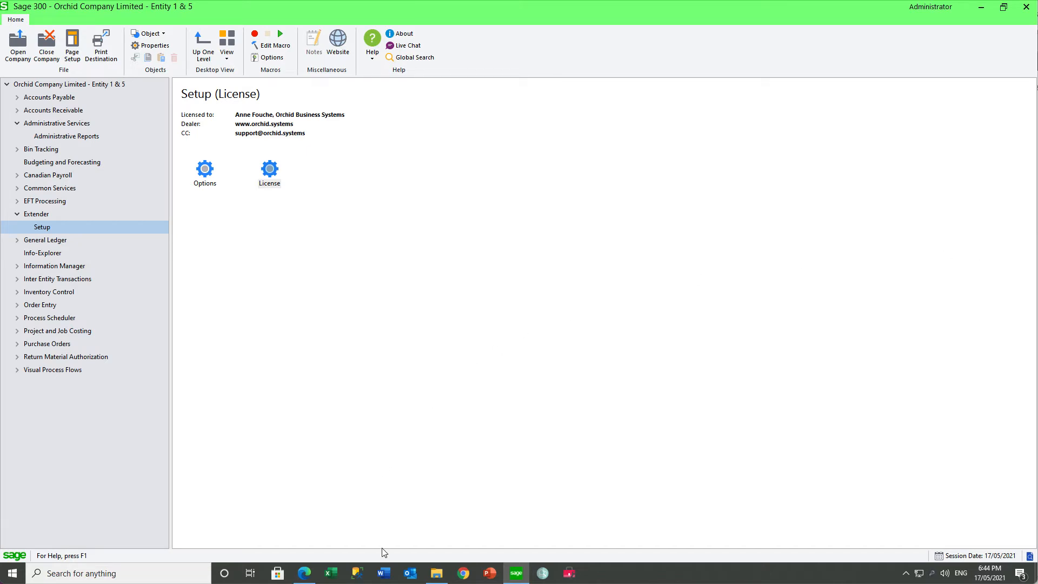
# - Switch to Chrome, open the Sage 300 web screens and sign in to Orchid Company Limited - Entity 1 & 5 with the prefilled user
pyautogui.click(463, 578)
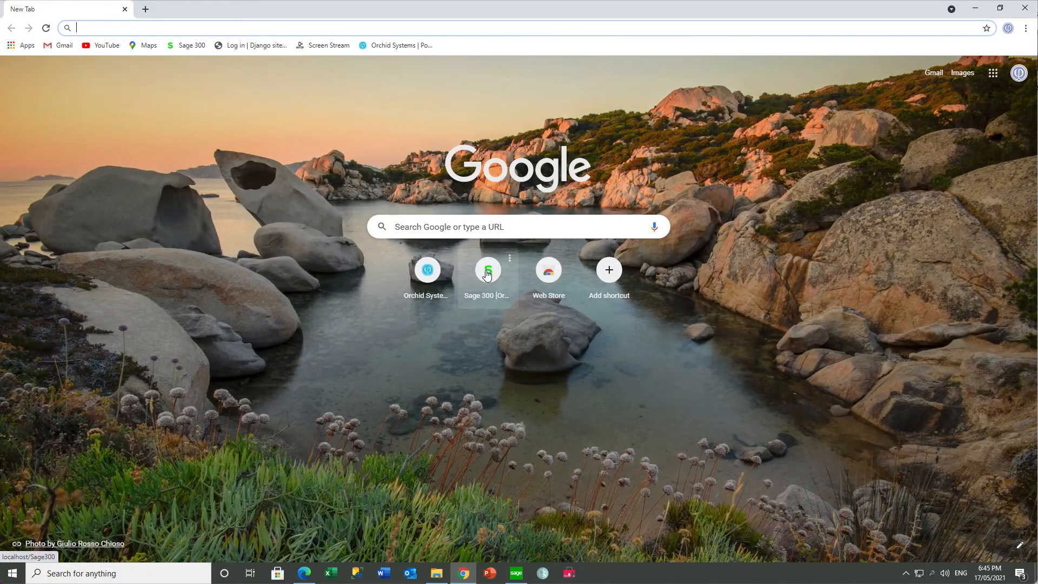
pyautogui.click(480, 284)
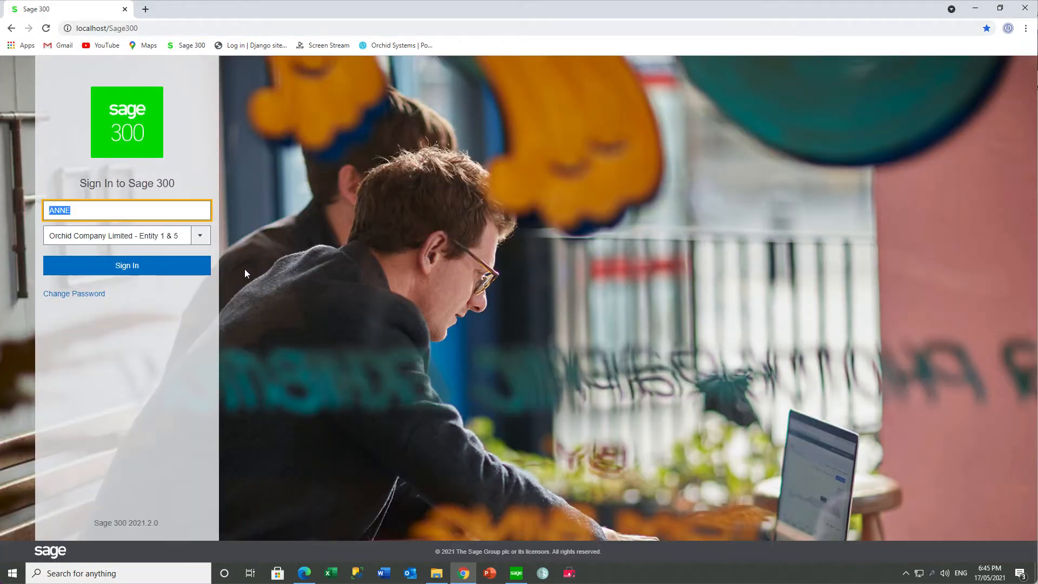
pyautogui.click(132, 272)
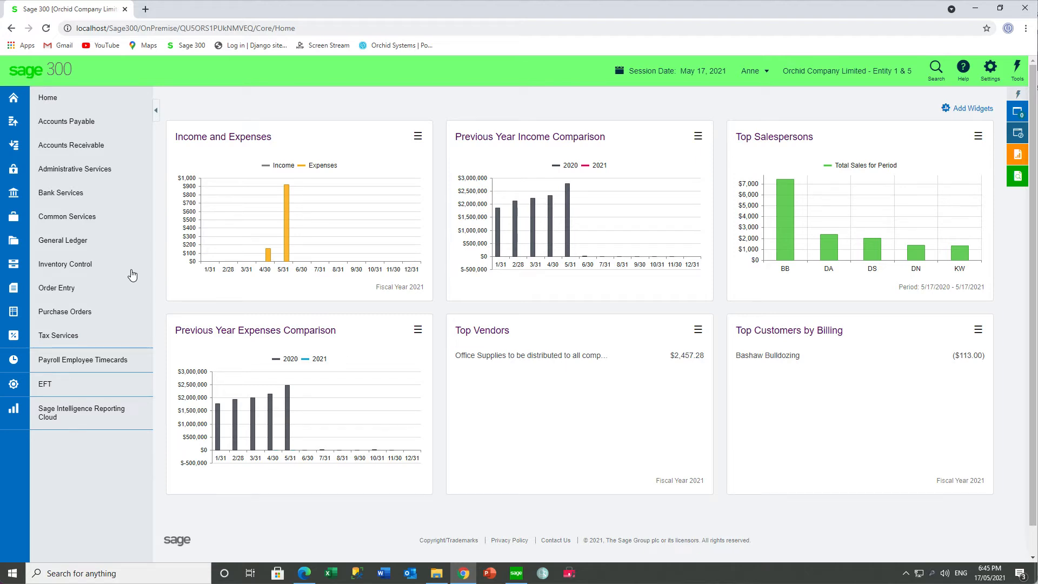
# - Examine the EFT module's functions under EFT Periodic Processing, EFT Setup, EFT Transaction Reports and EFT Transactions
pyautogui.click(13, 387)
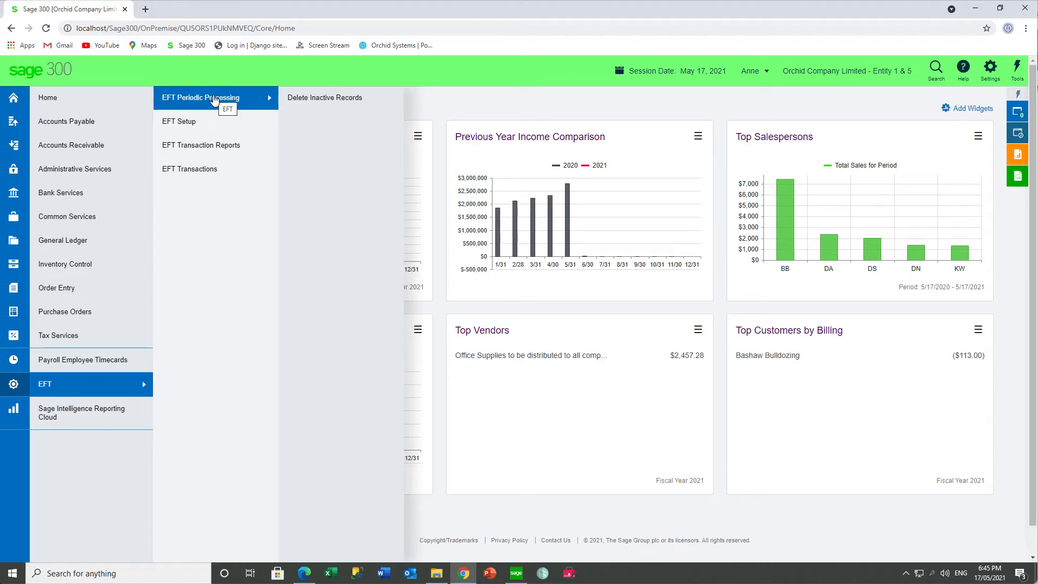
pyautogui.moveTo(199, 123)
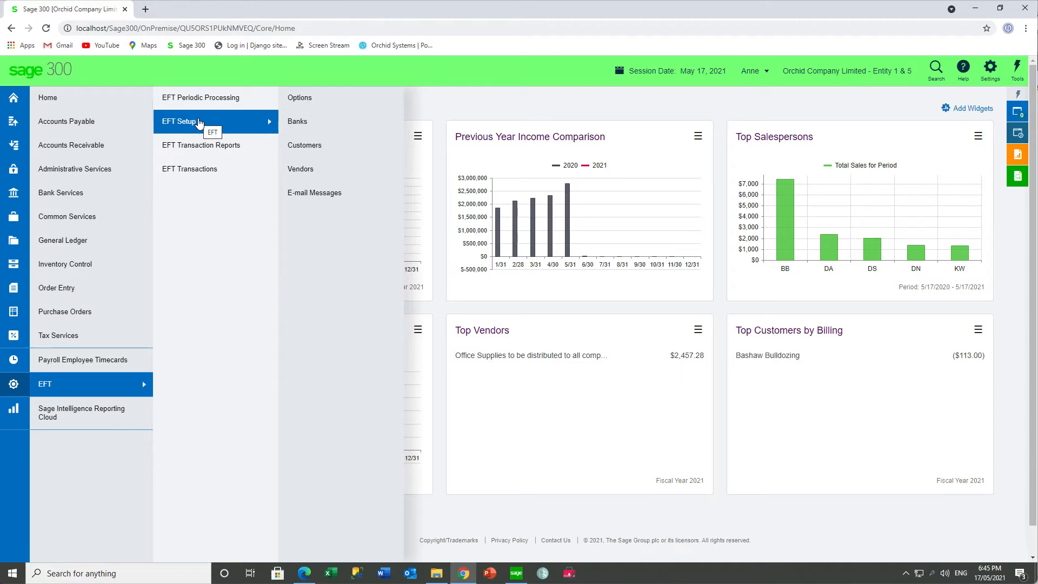
pyautogui.moveTo(194, 149)
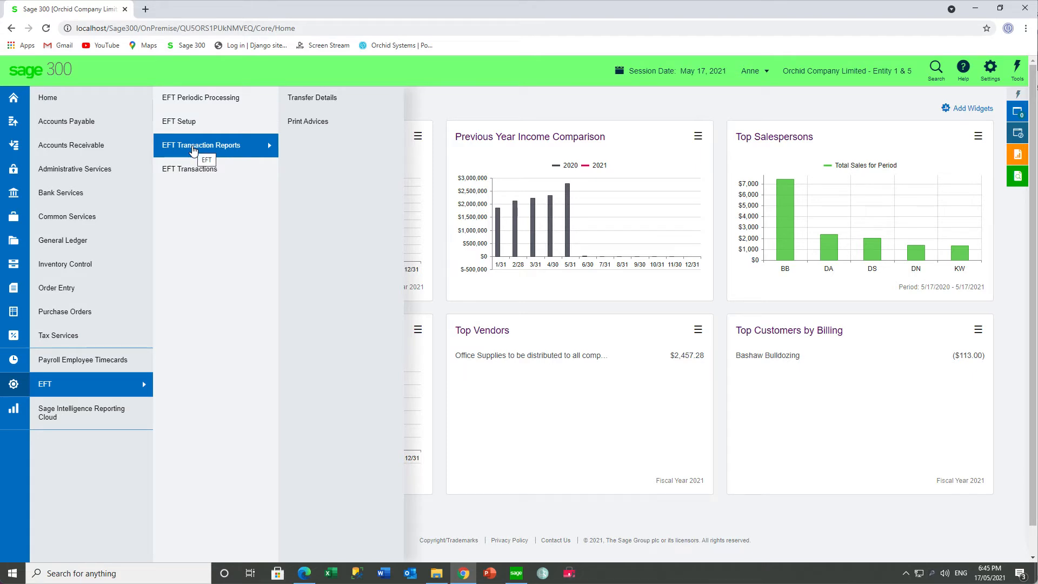
pyautogui.moveTo(189, 172)
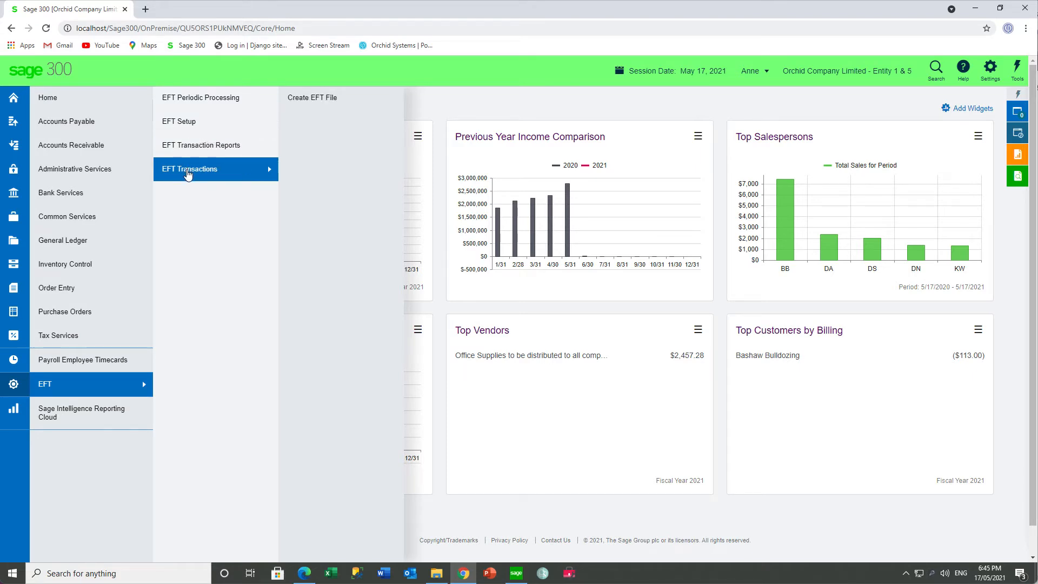
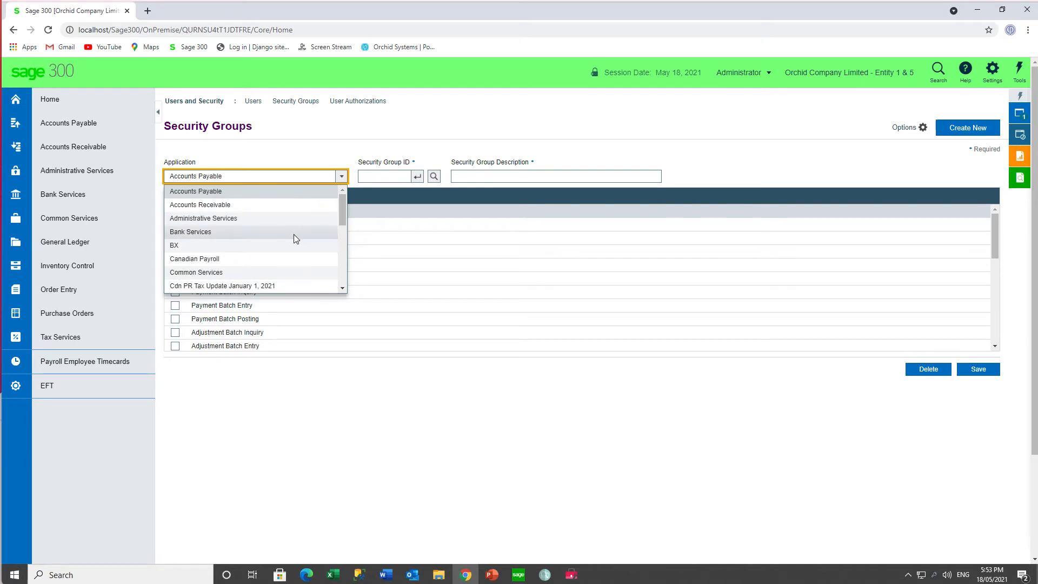
# - Examine the EFT Processing access rights of security group ALL, and close the Security Groups window
pyautogui.scroll(-1, 286, 250)
pyautogui.click(261, 259)
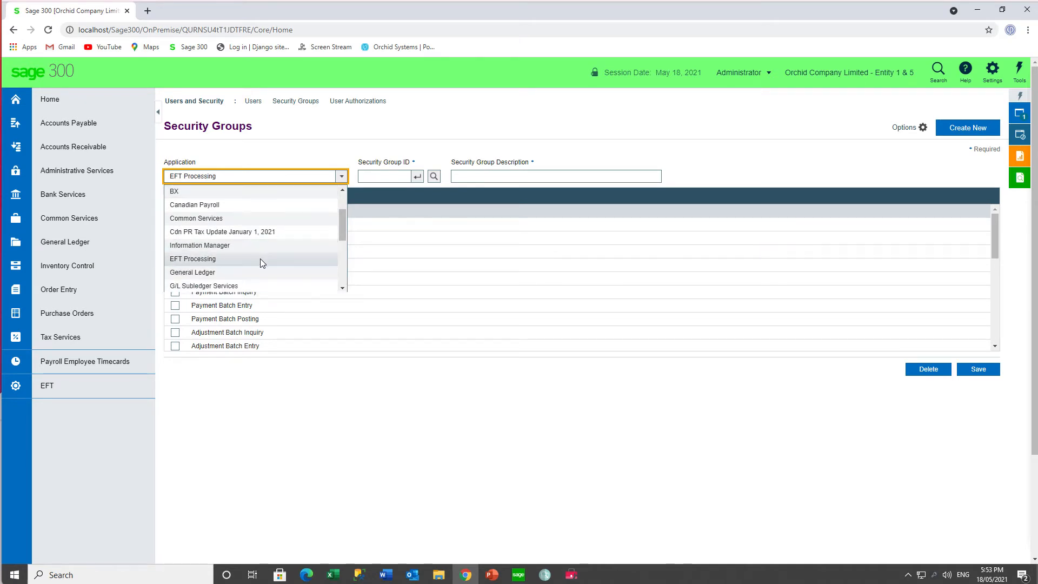
pyautogui.click(434, 176)
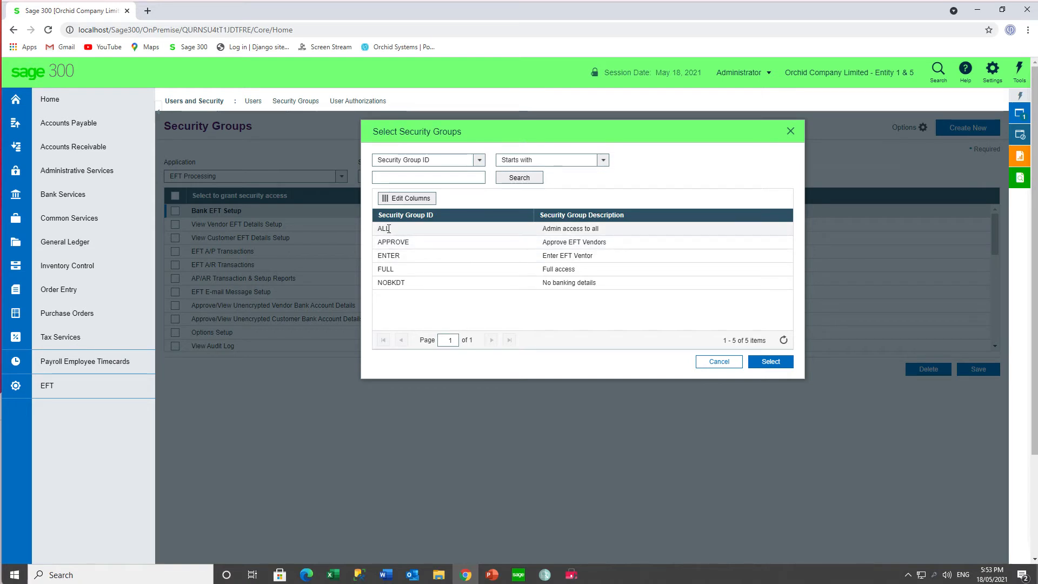
pyautogui.doubleClick(556, 228)
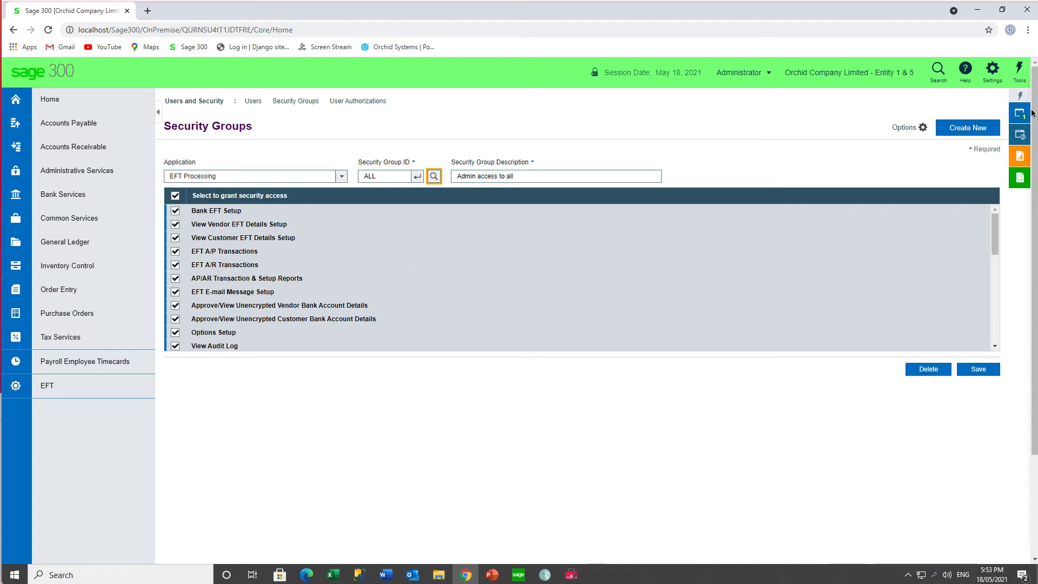
pyautogui.click(1019, 119)
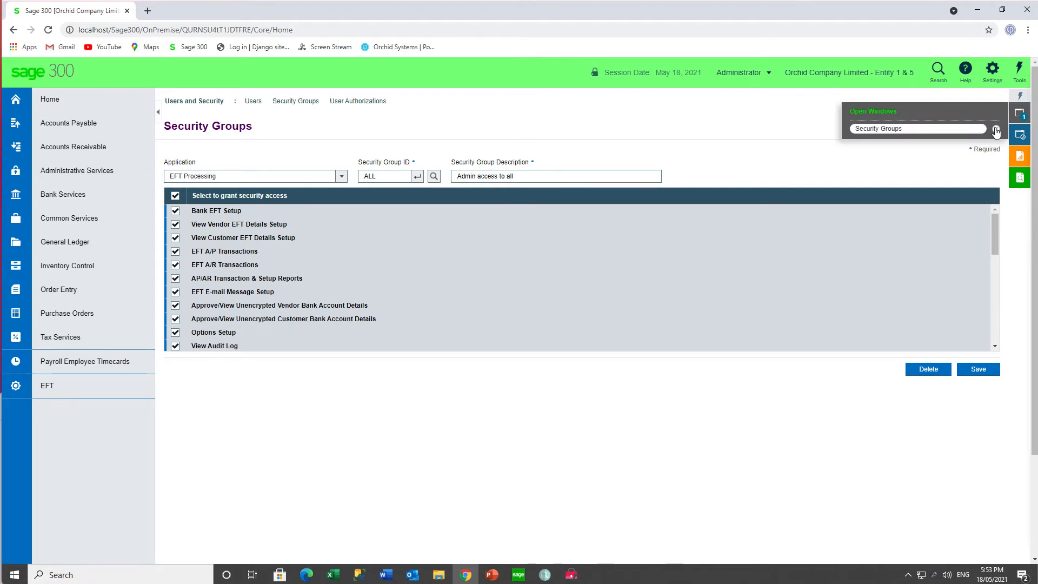
pyautogui.click(996, 129)
# - Open the EFT setup options and examine the A/P, A/P Email, A/R, A/R Email and Primary File Type settings
pyautogui.moveTo(65, 390)
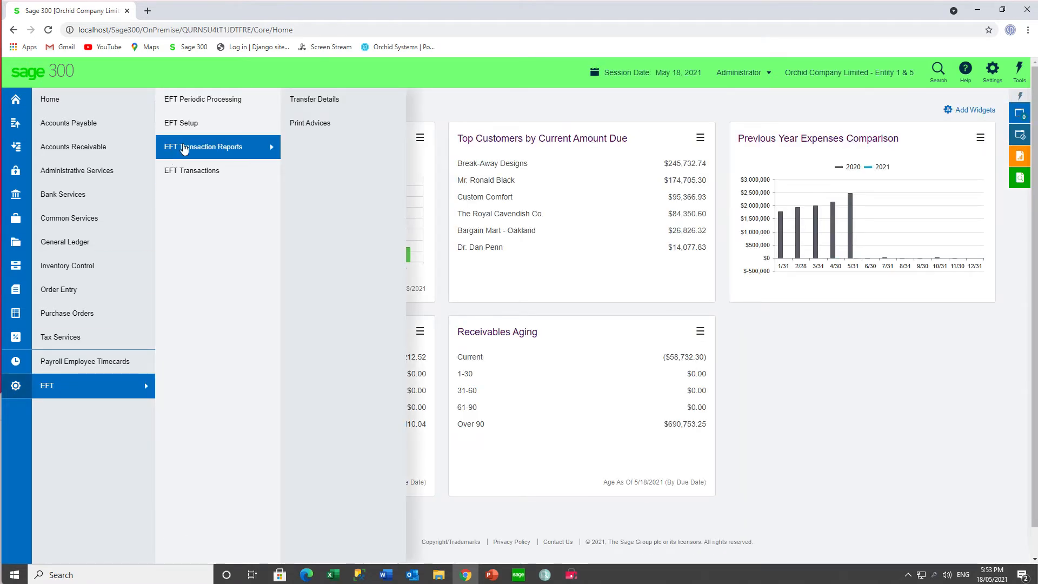
pyautogui.moveTo(185, 126)
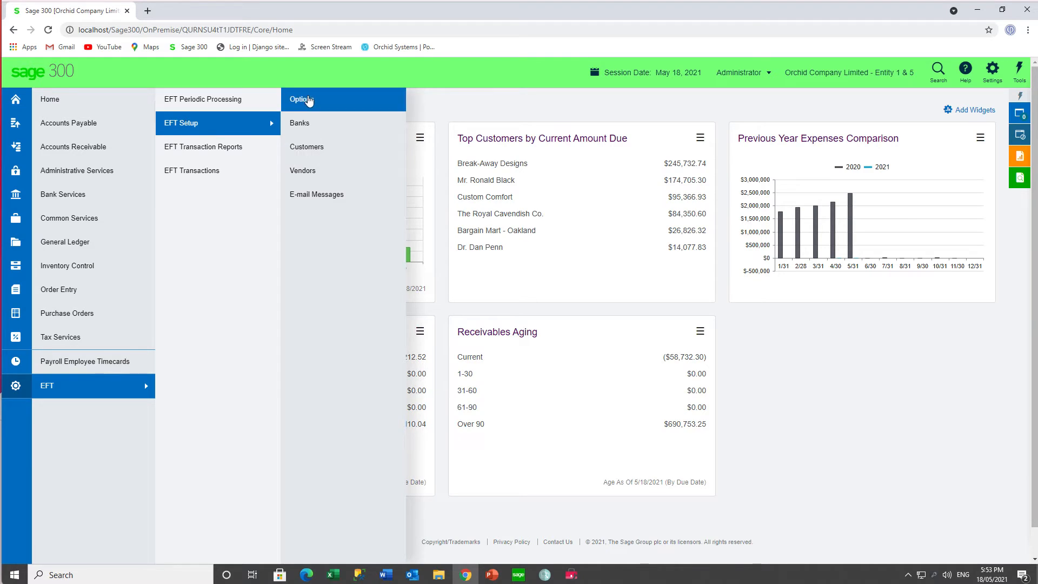
pyautogui.click(306, 100)
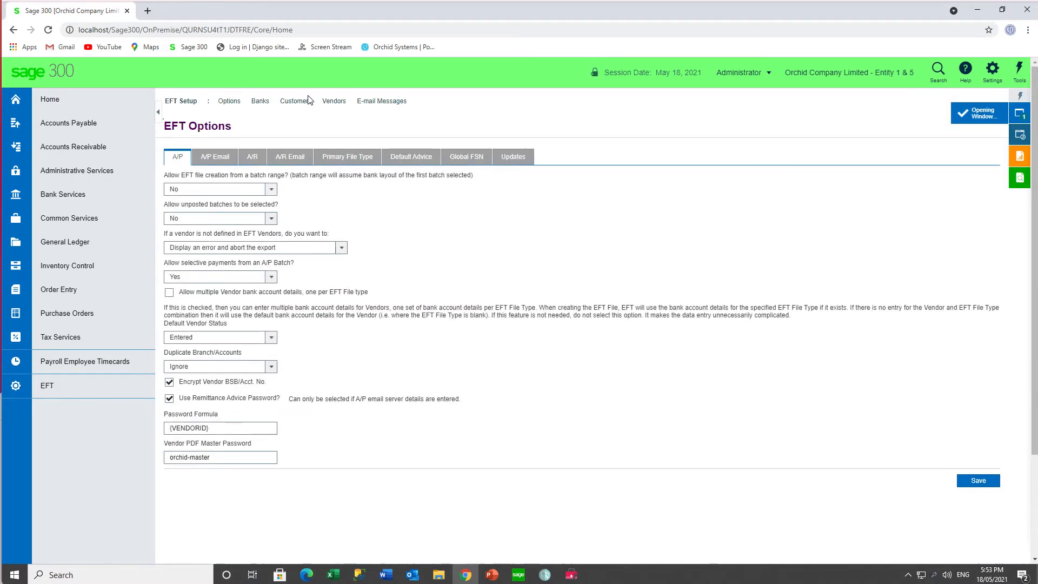
pyautogui.click(218, 160)
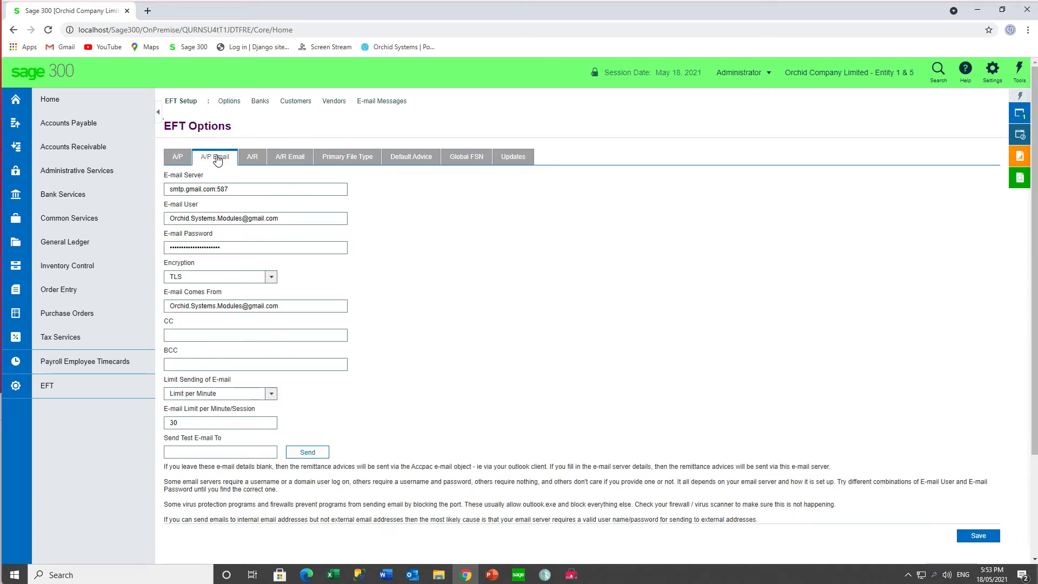
pyautogui.click(250, 158)
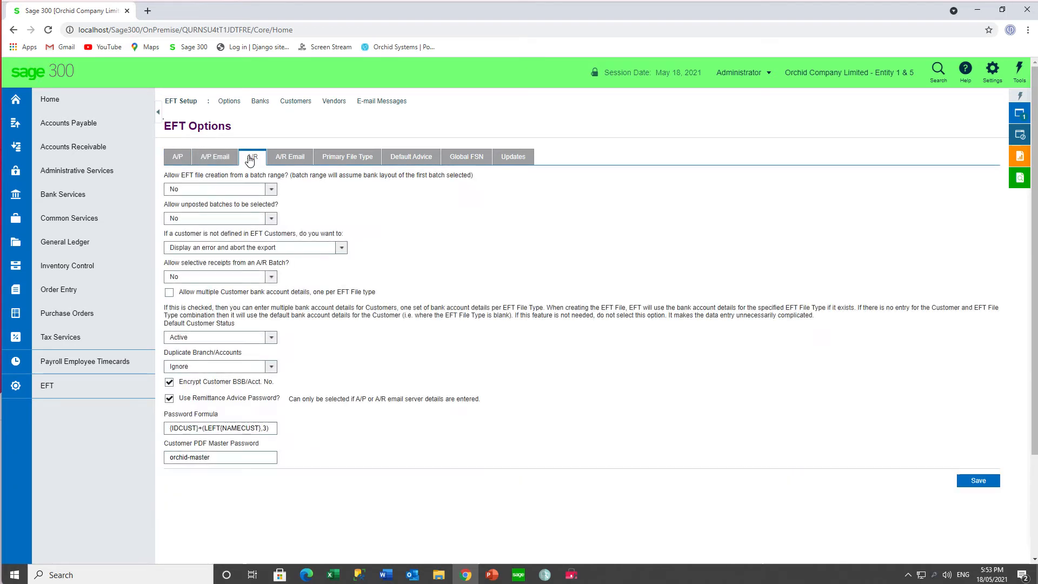
pyautogui.click(294, 160)
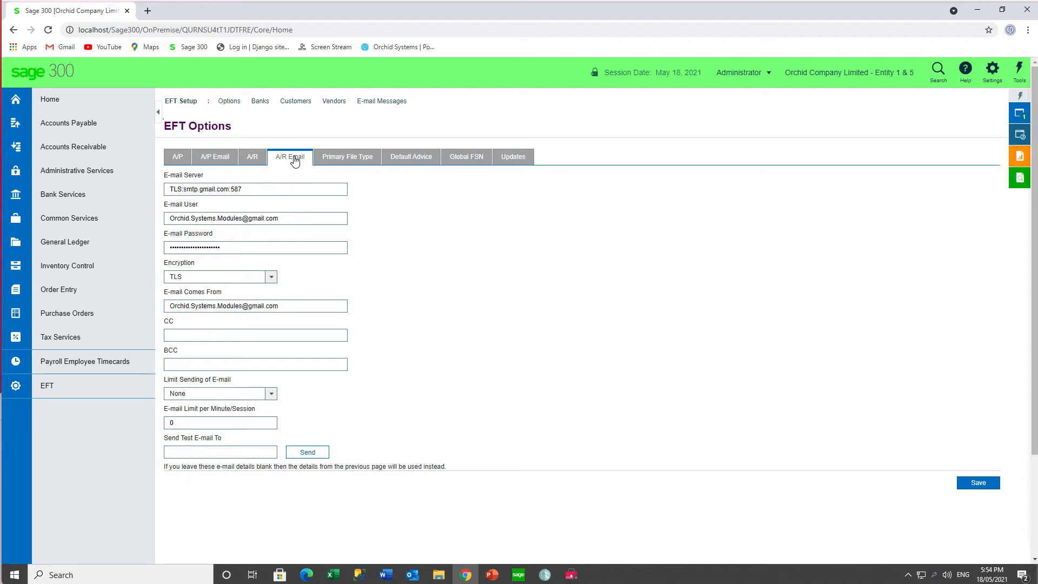
pyautogui.click(183, 159)
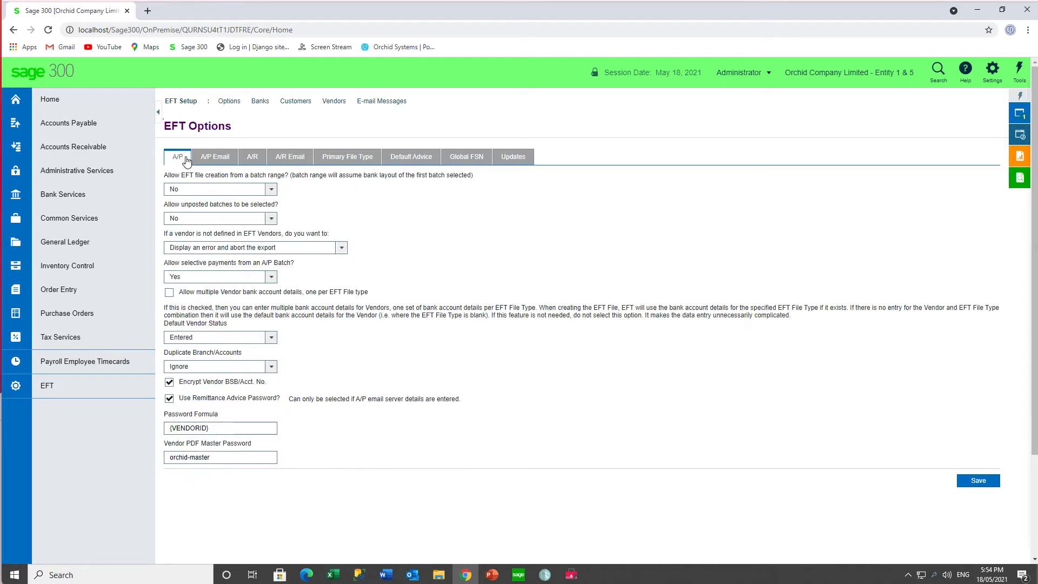
pyautogui.click(348, 157)
# - Examine the Default Advice settings and browse the reports available for the default A/P remittance advice
pyautogui.click(419, 161)
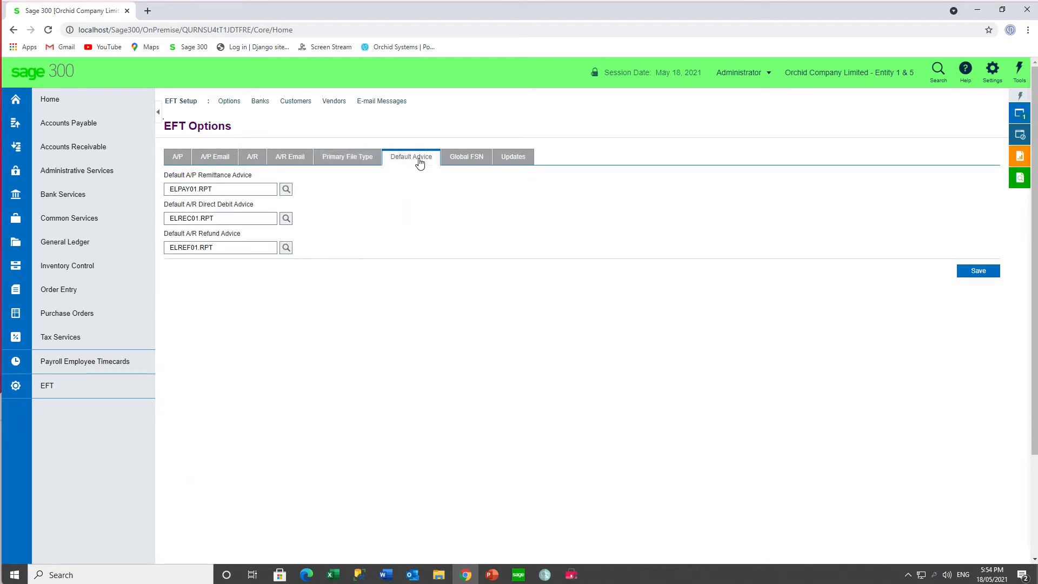
pyautogui.click(286, 190)
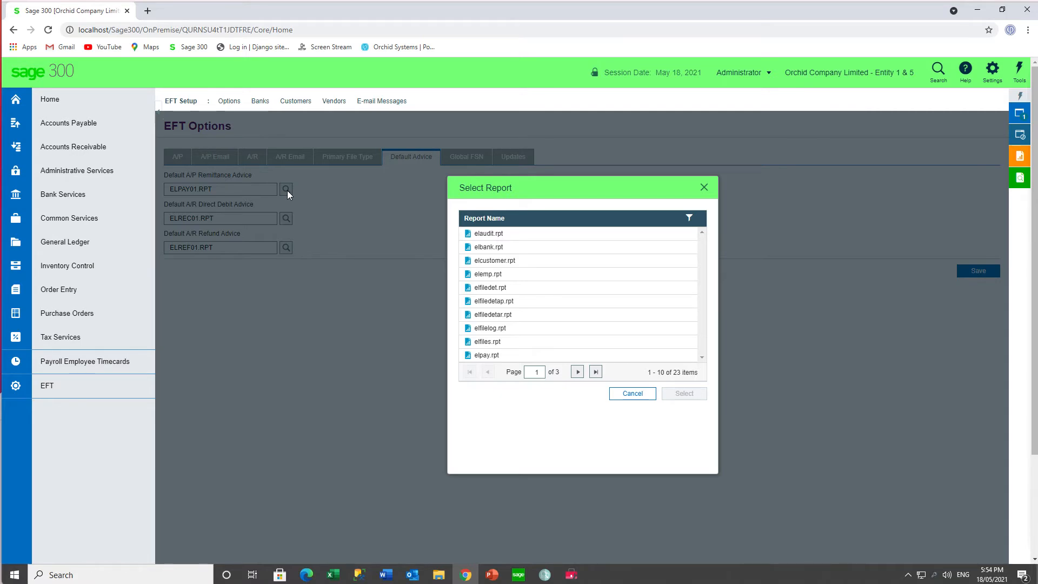
pyautogui.click(578, 372)
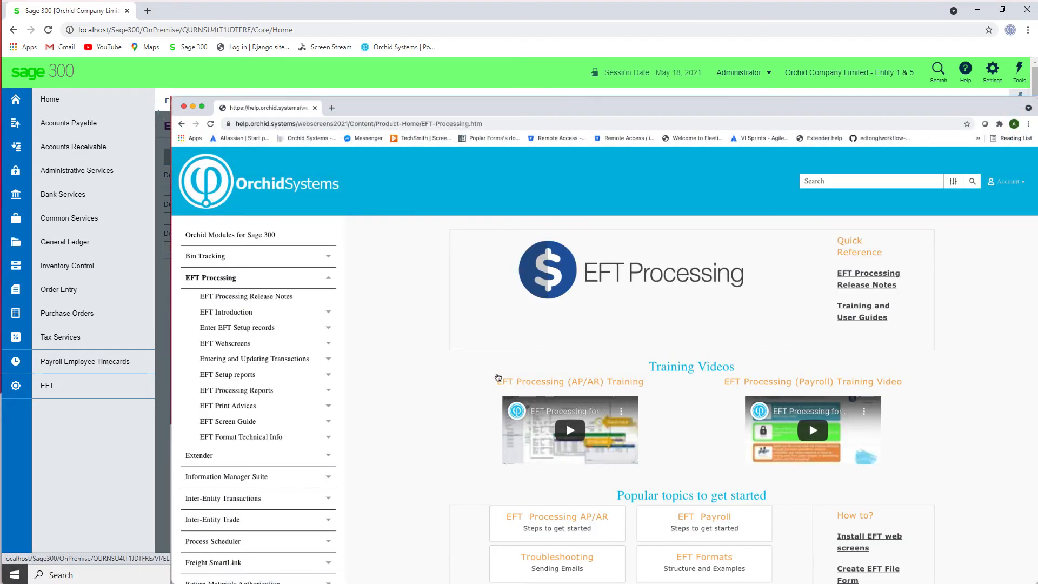
# - Read the EFT Print Advices topic in the Orchid Systems online help, including delivery methods and batch types
pyautogui.click(262, 408)
pyautogui.click(264, 418)
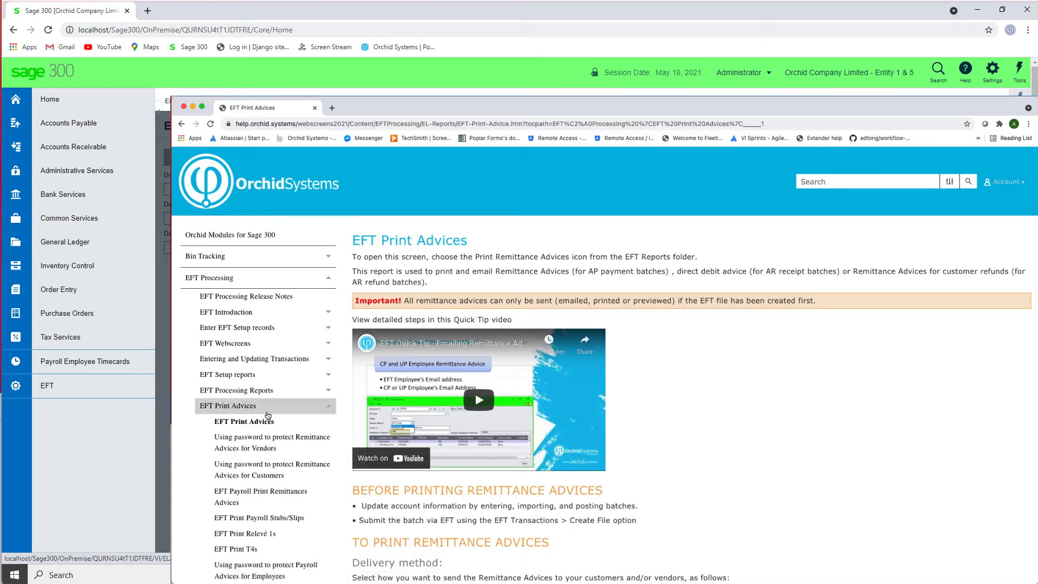
pyautogui.scroll(-4, 697, 482)
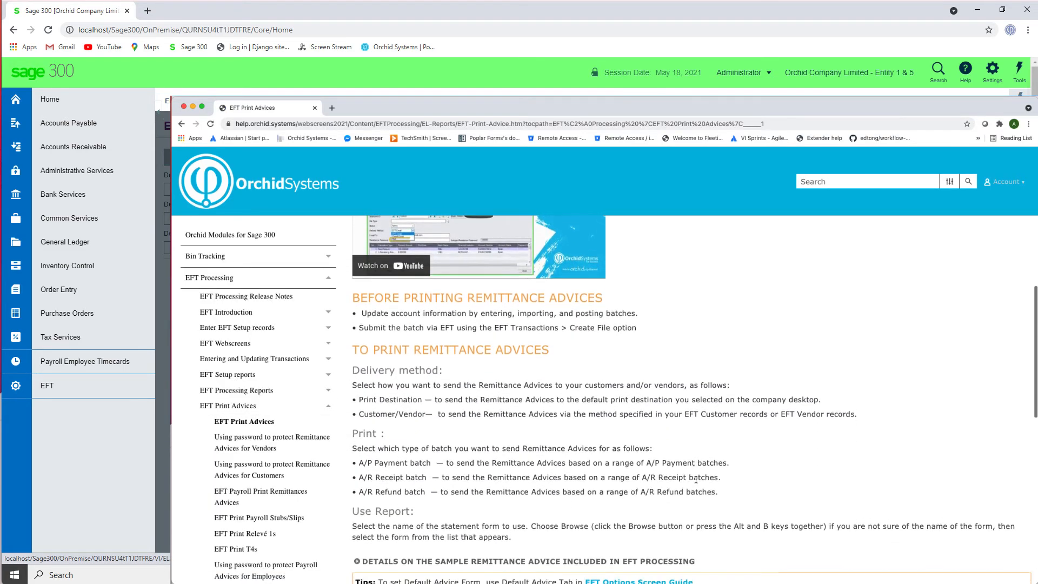
pyautogui.scroll(-1, 696, 480)
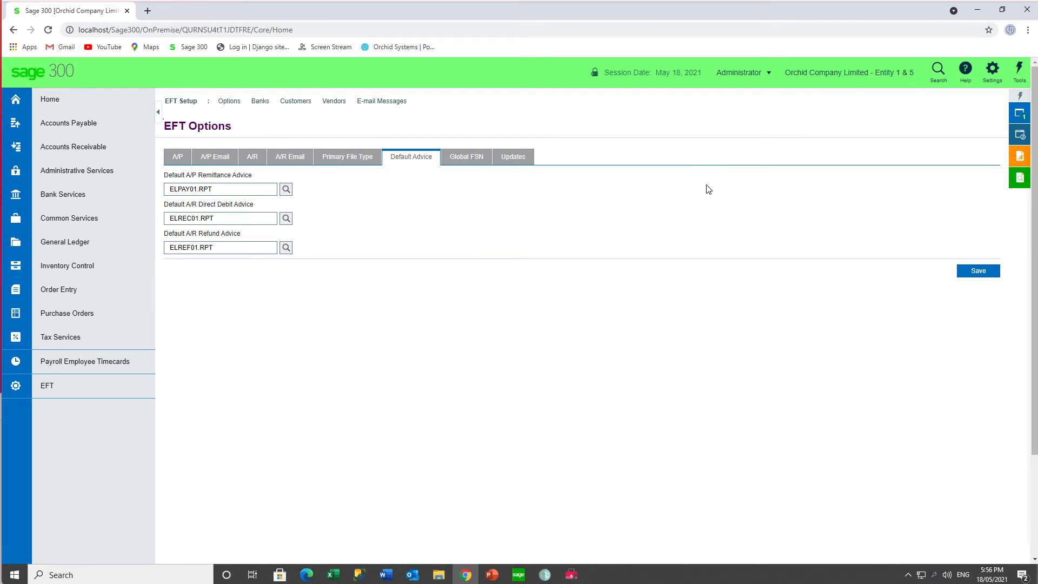
# - View the Global FSN options, and compare the list of EFT bank records with the full bank list in EFT Banks
pyautogui.click(466, 157)
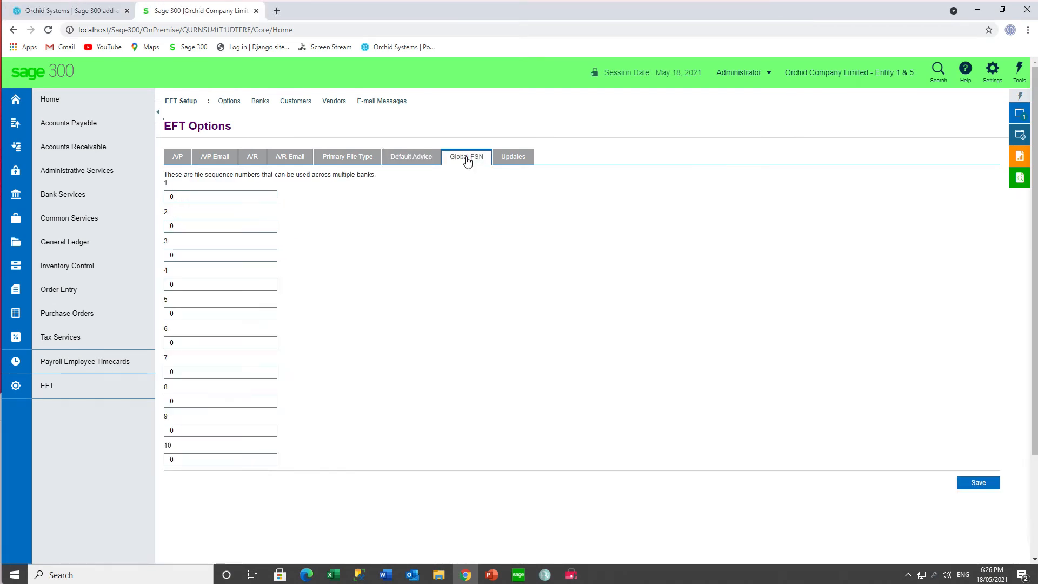
pyautogui.click(259, 101)
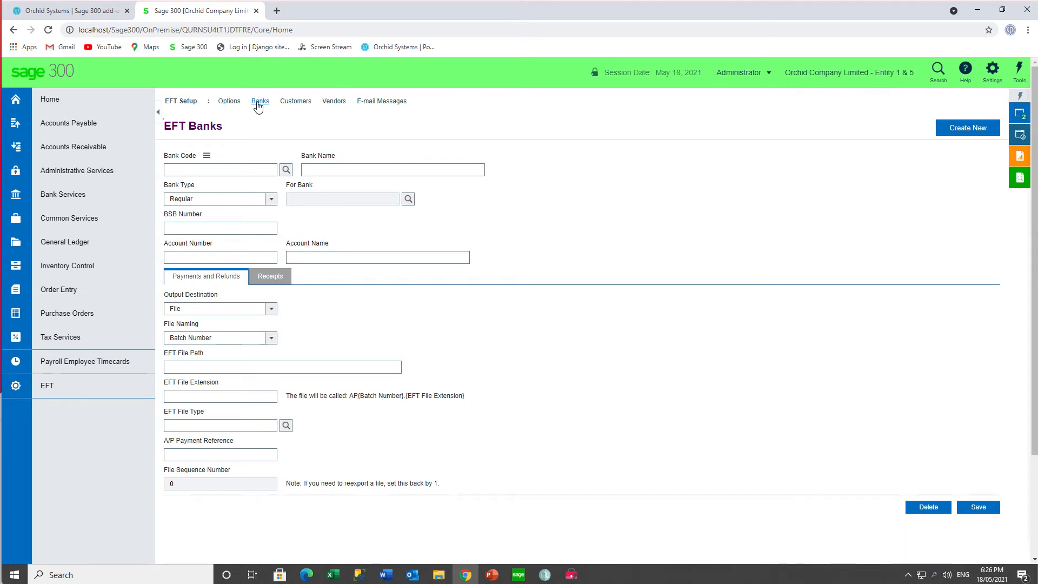
pyautogui.moveTo(208, 160)
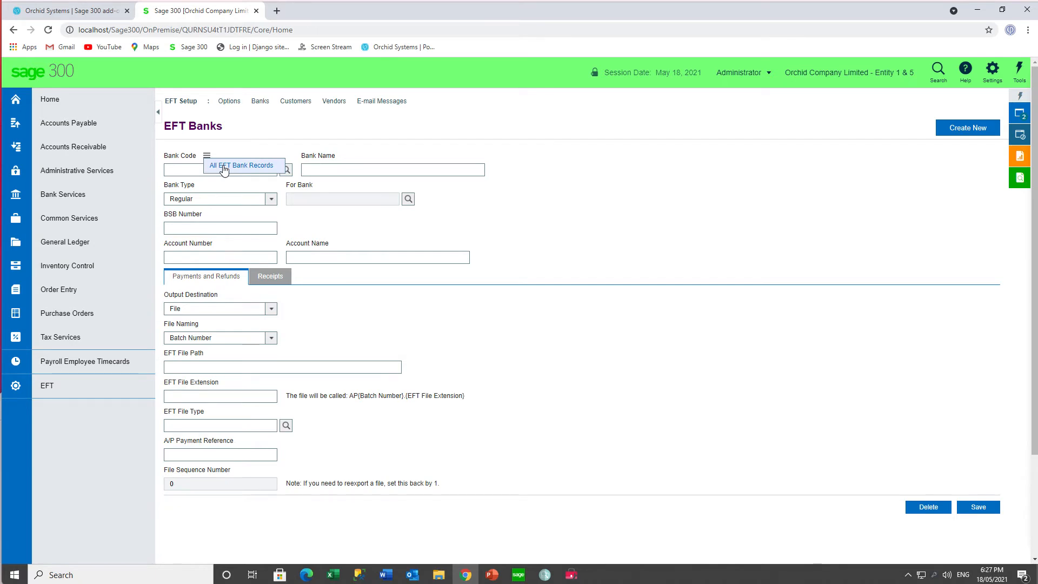
pyautogui.click(225, 168)
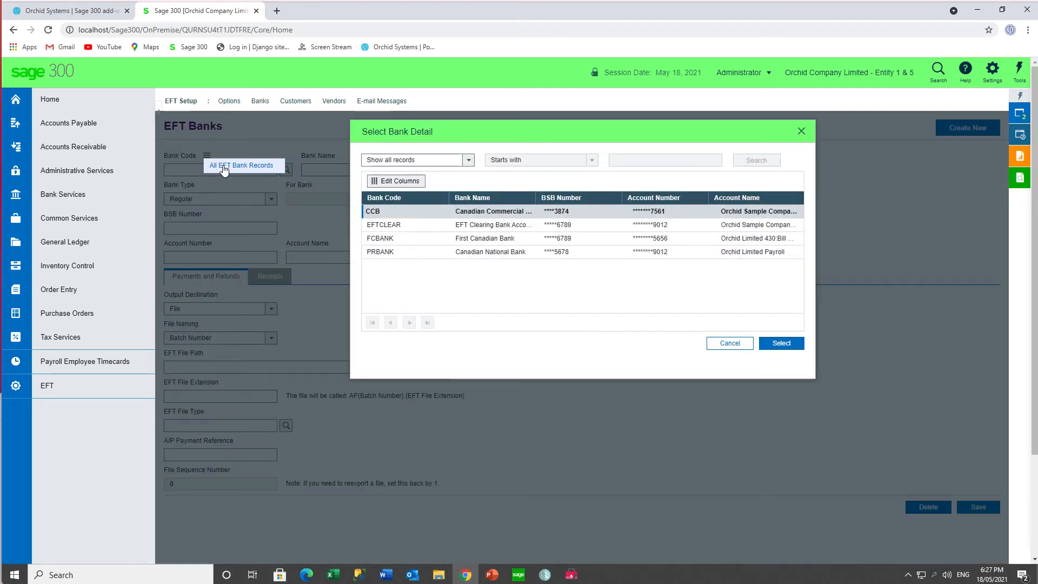
pyautogui.click(720, 347)
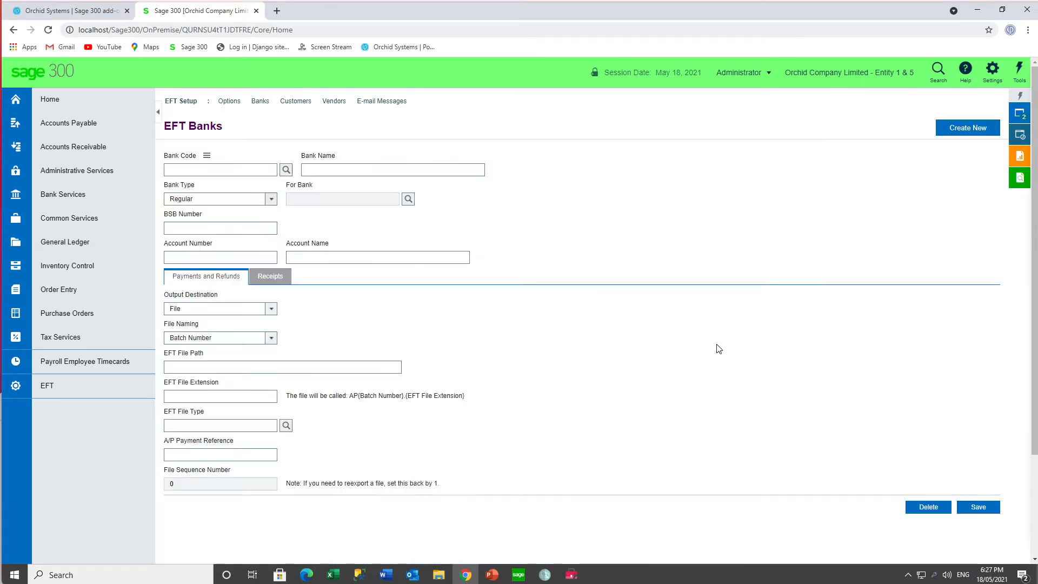
pyautogui.click(287, 171)
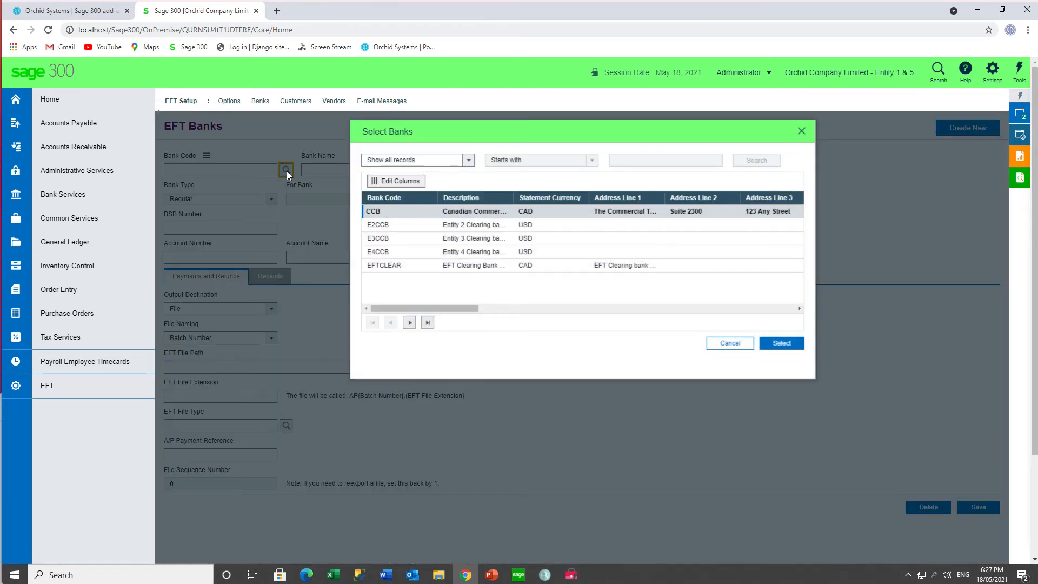
pyautogui.click(731, 344)
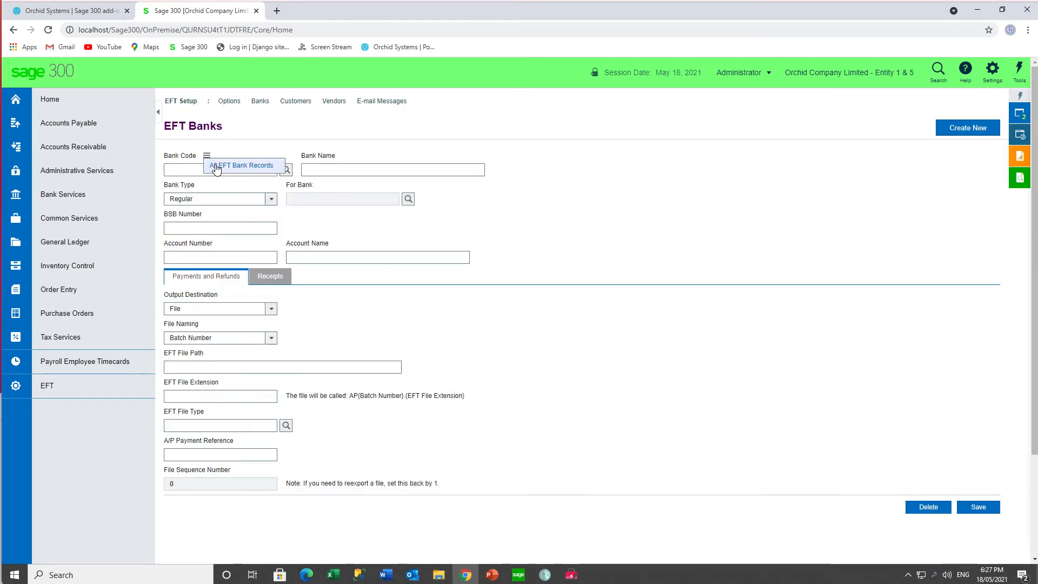
# - Load the EFT bank record CCB and review its payment output destinations, keeping File, and its EFT file path
pyautogui.click(207, 157)
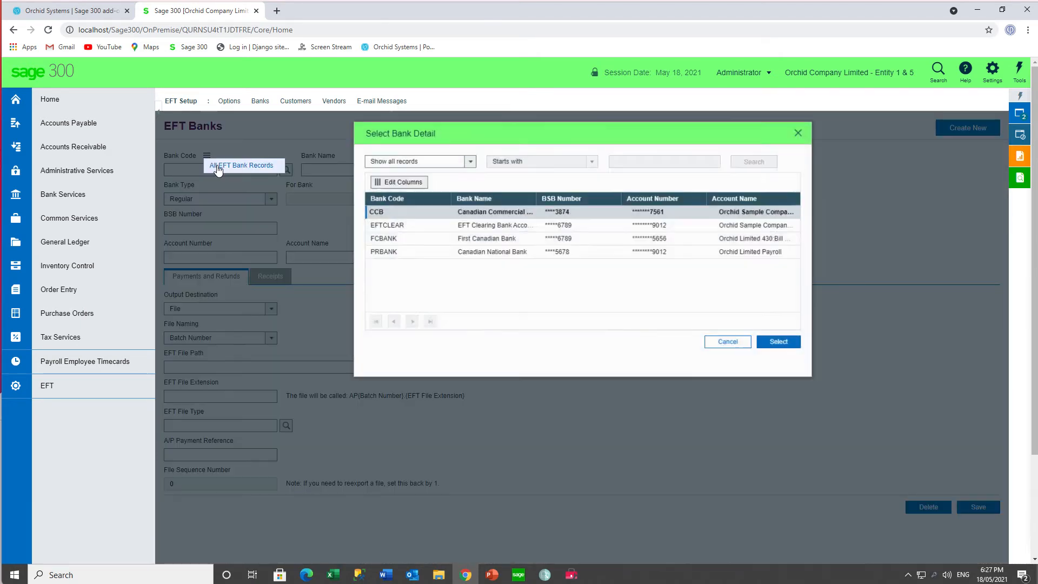
pyautogui.doubleClick(386, 212)
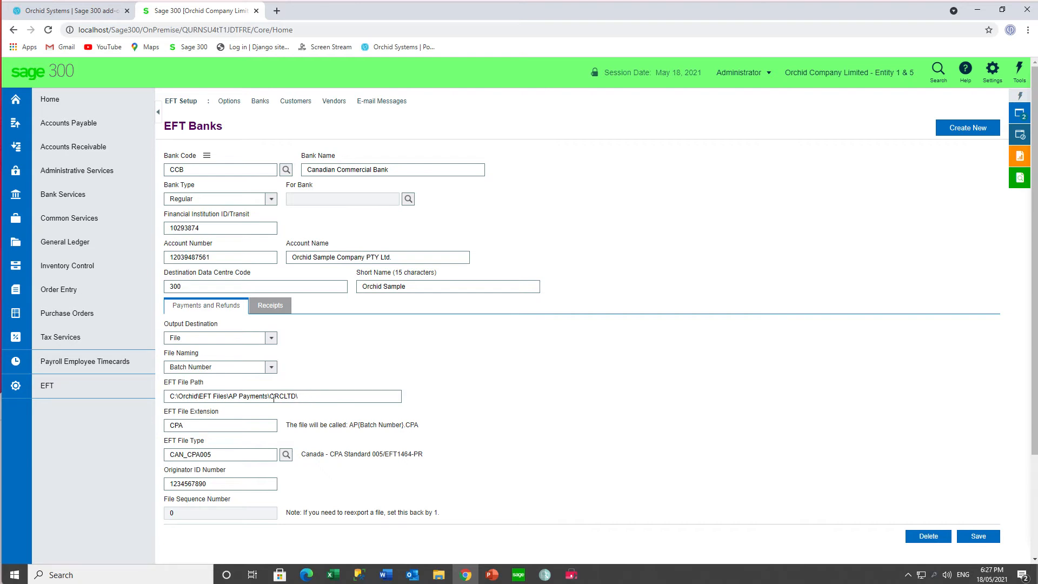
pyautogui.click(272, 339)
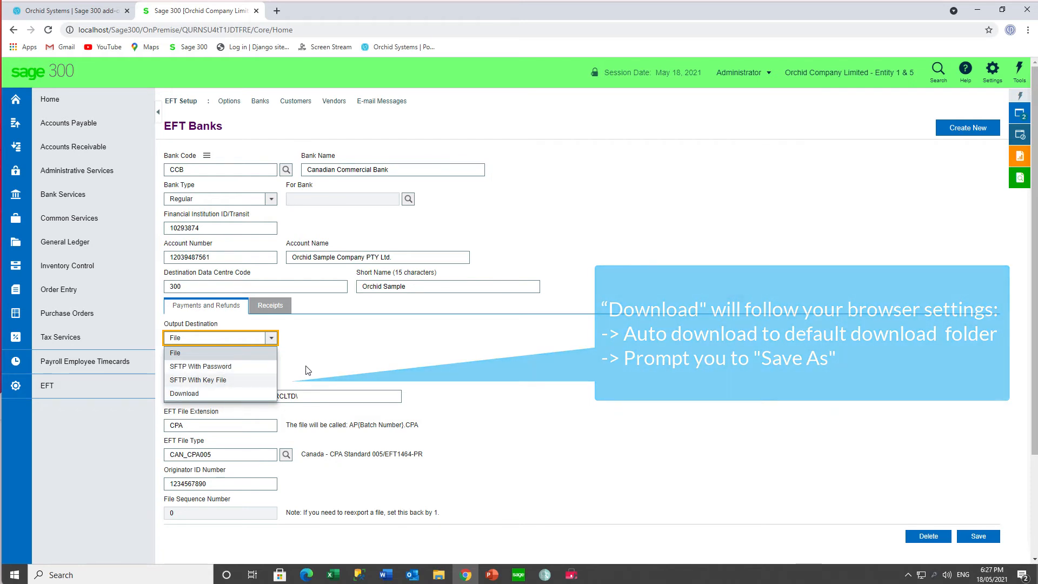
pyautogui.click(244, 353)
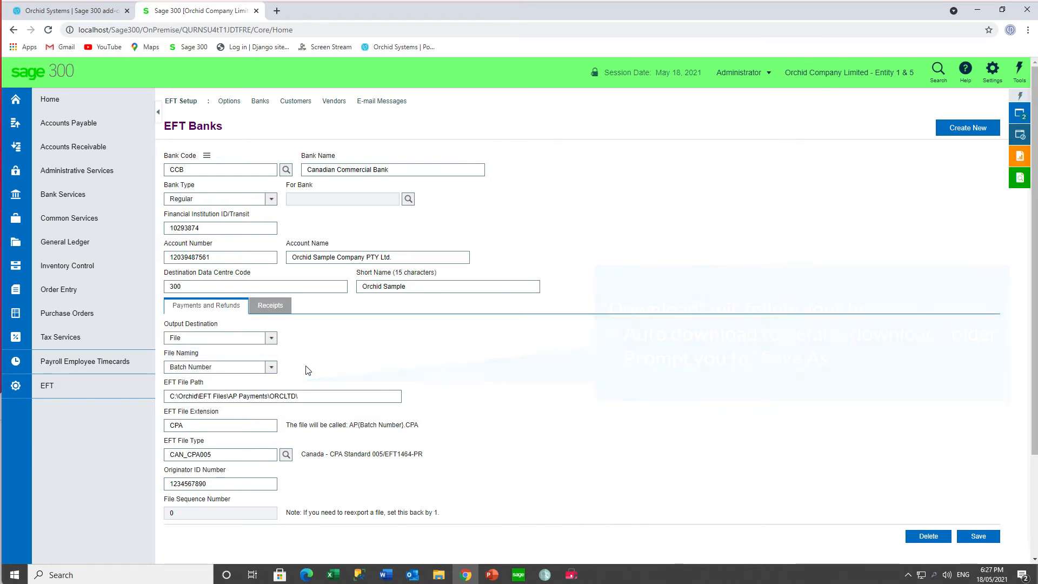
pyautogui.click(306, 394)
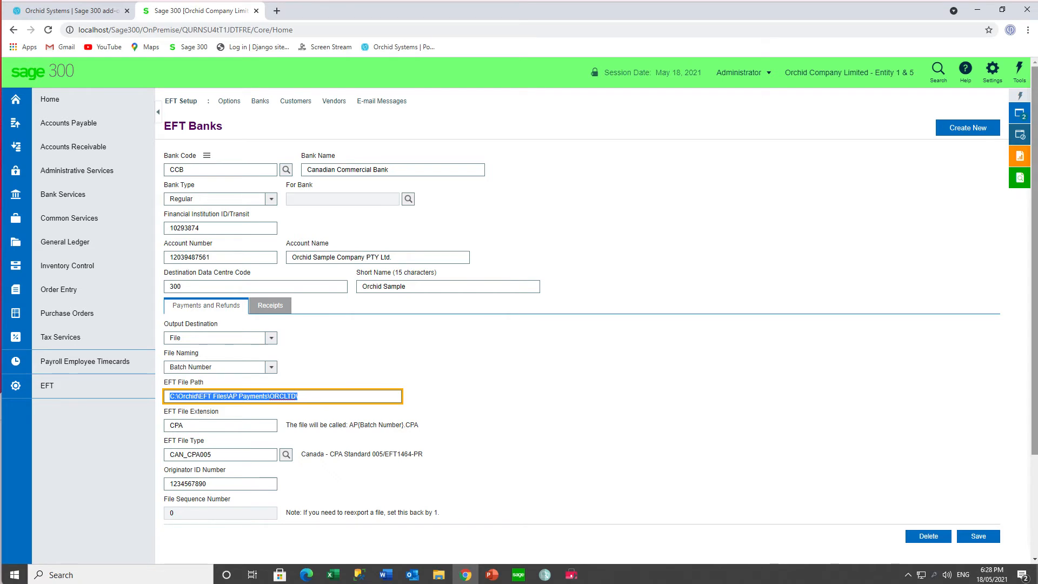
# - Switch to the open EFT Options window and back to EFT Banks
pyautogui.click(1020, 116)
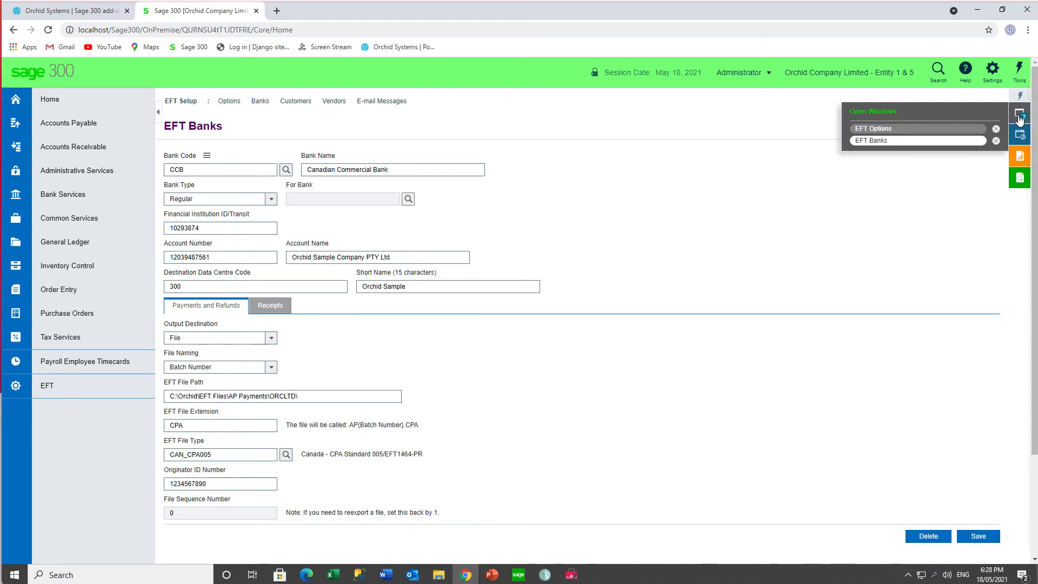
pyautogui.click(930, 134)
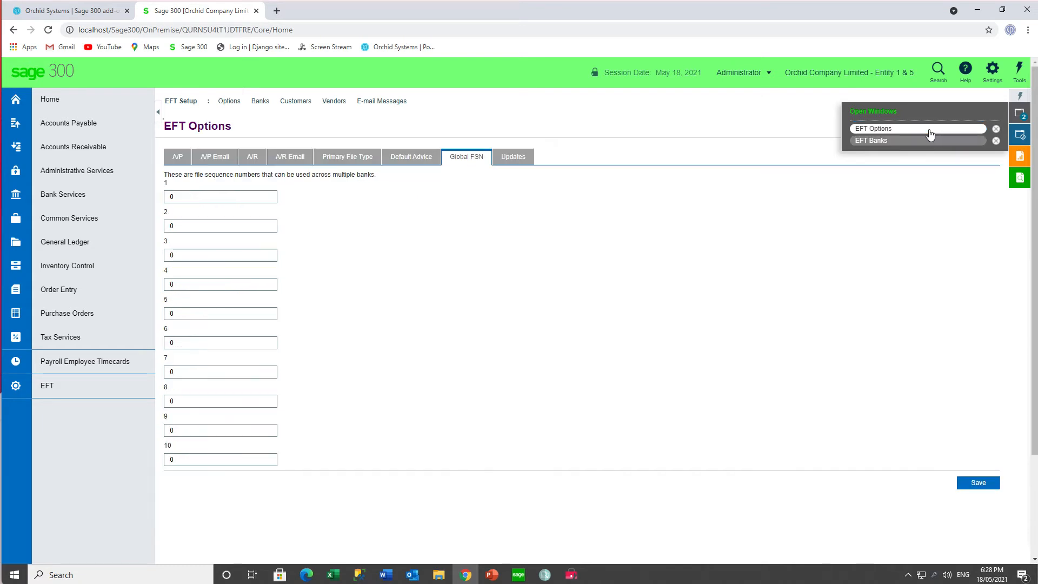
pyautogui.click(923, 142)
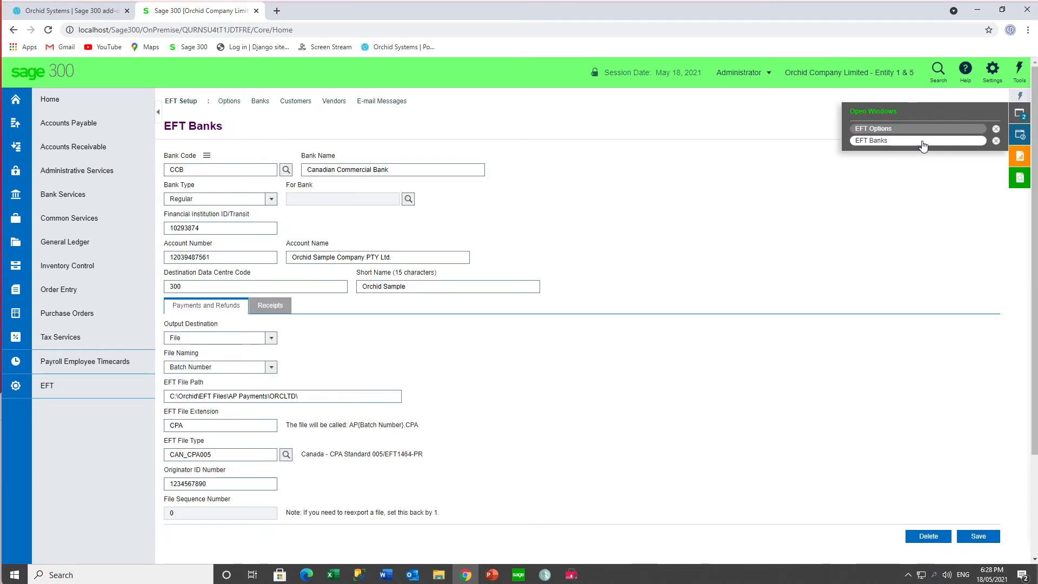
# - Load the Bargain Mart - San Diego record from all EFT customer records in EFT Customers, and view the full customer list without changing the selection
pyautogui.click(293, 102)
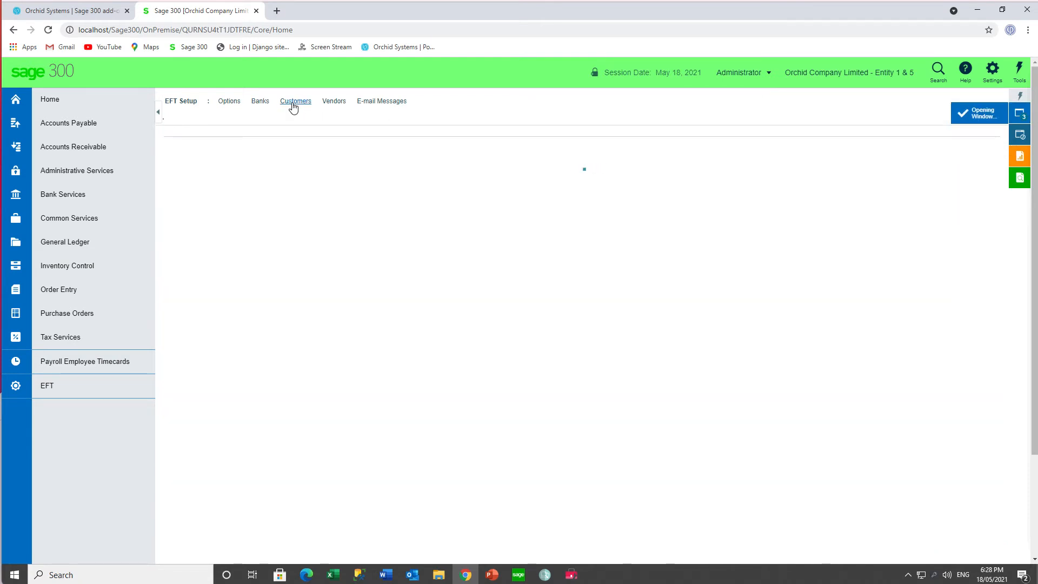
pyautogui.moveTo(228, 157)
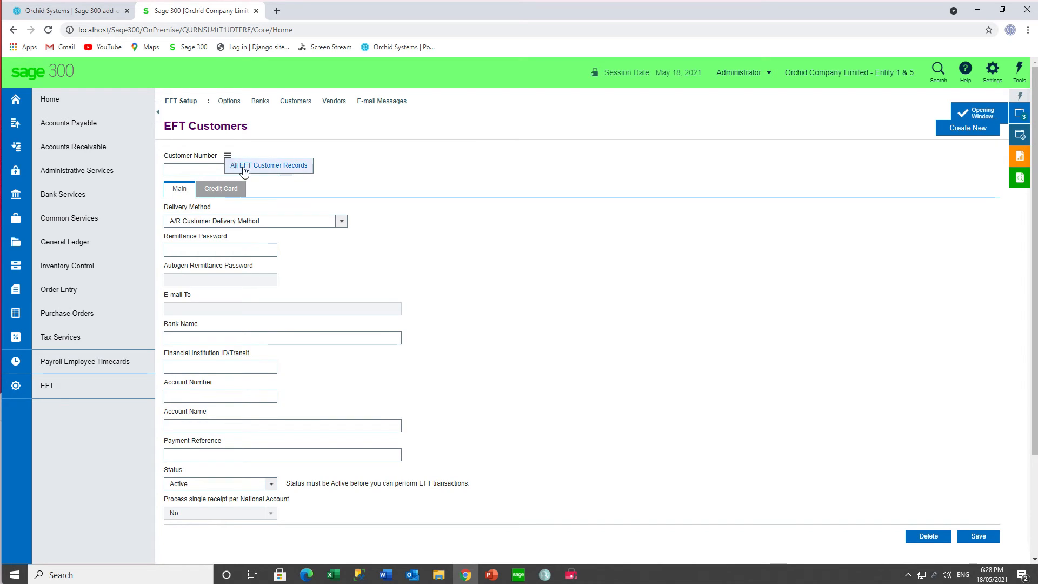
pyautogui.click(245, 171)
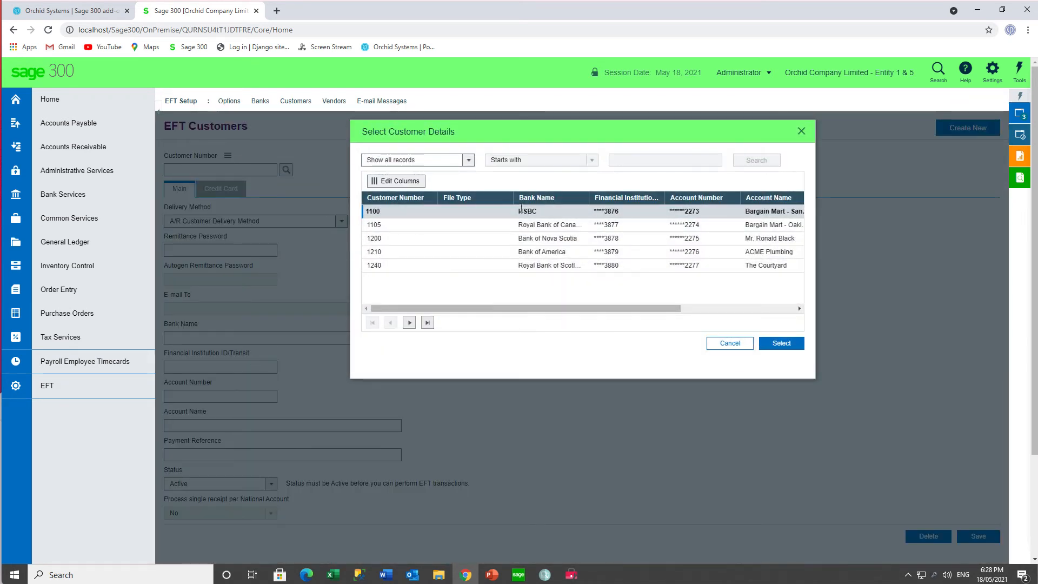
pyautogui.click(782, 344)
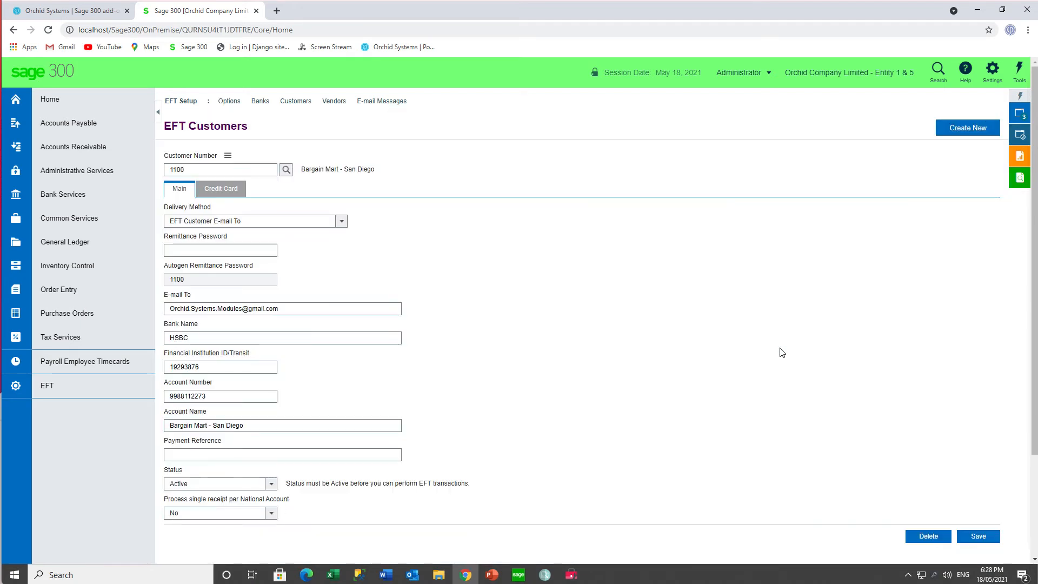
pyautogui.click(286, 170)
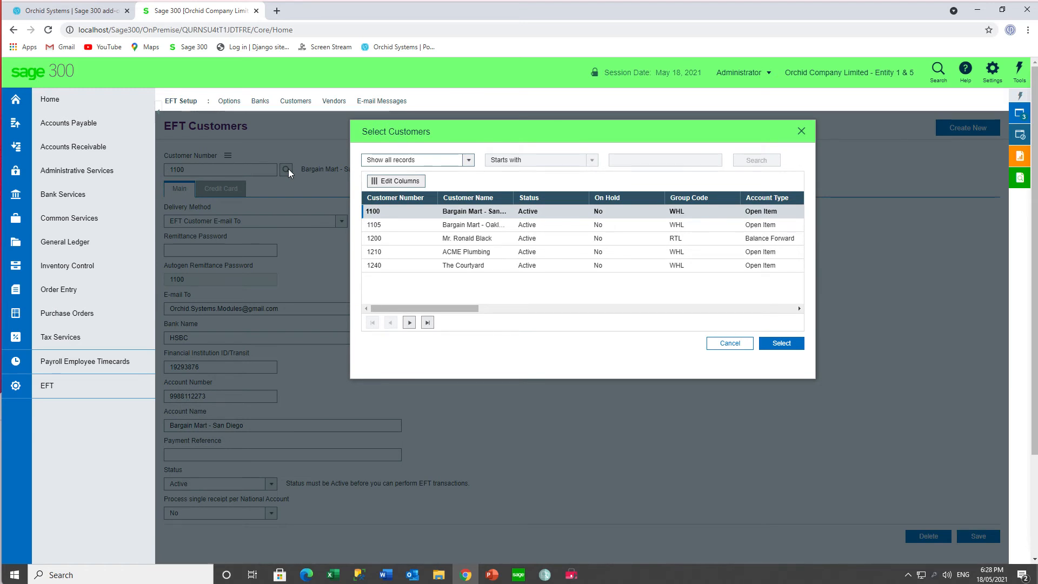
pyautogui.click(802, 132)
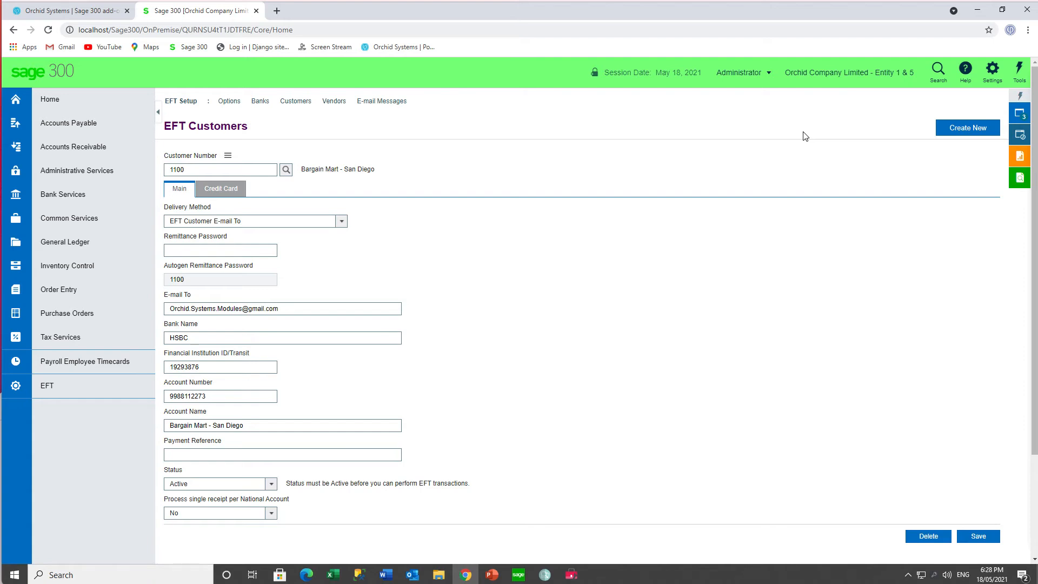
# - Load the Chloride Systems record with remit-to location SEATAC from all EFT vendor records in EFT Vendors
pyautogui.click(335, 103)
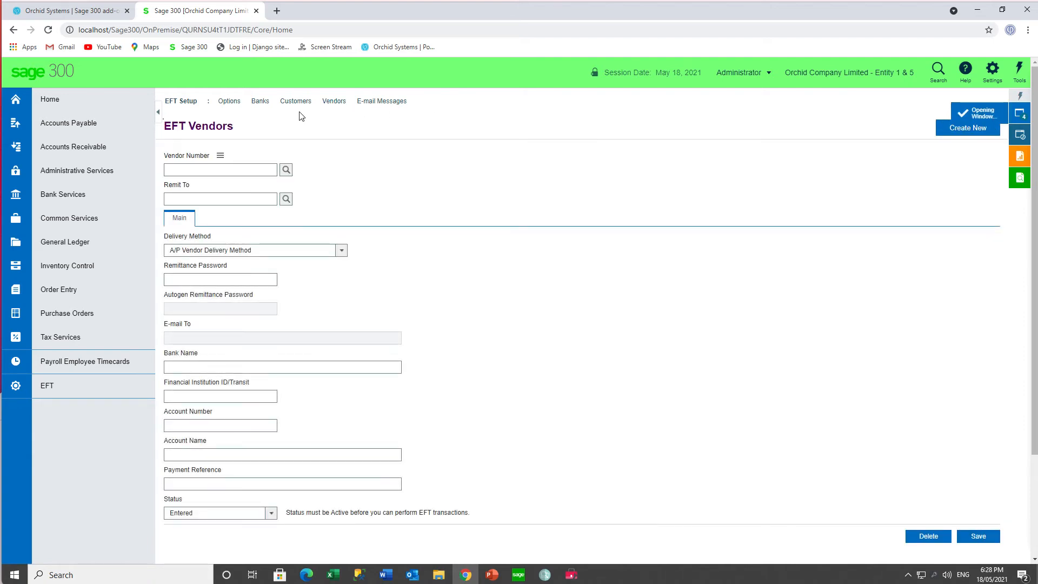
pyautogui.click(220, 155)
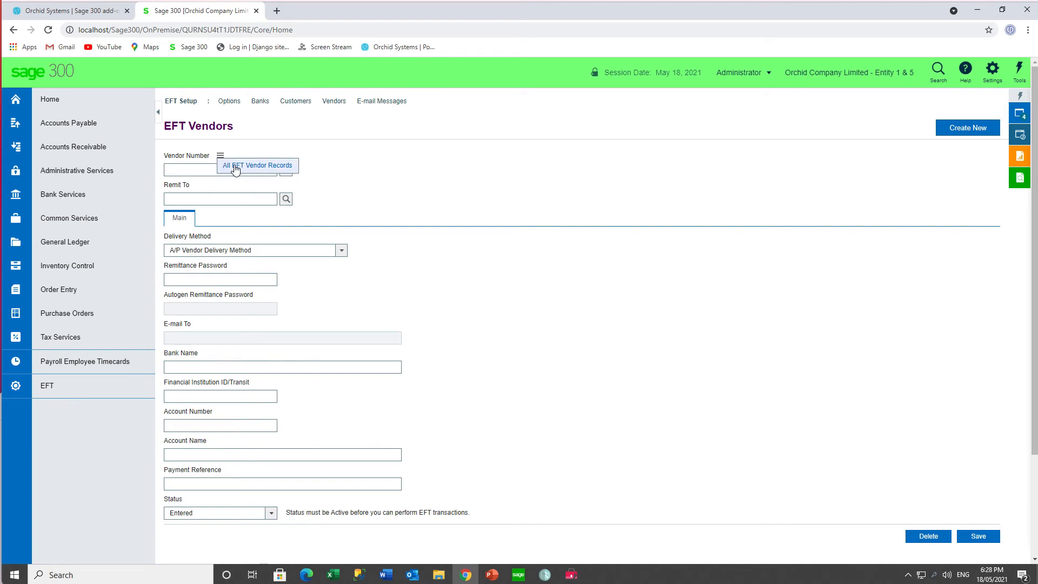
pyautogui.click(236, 168)
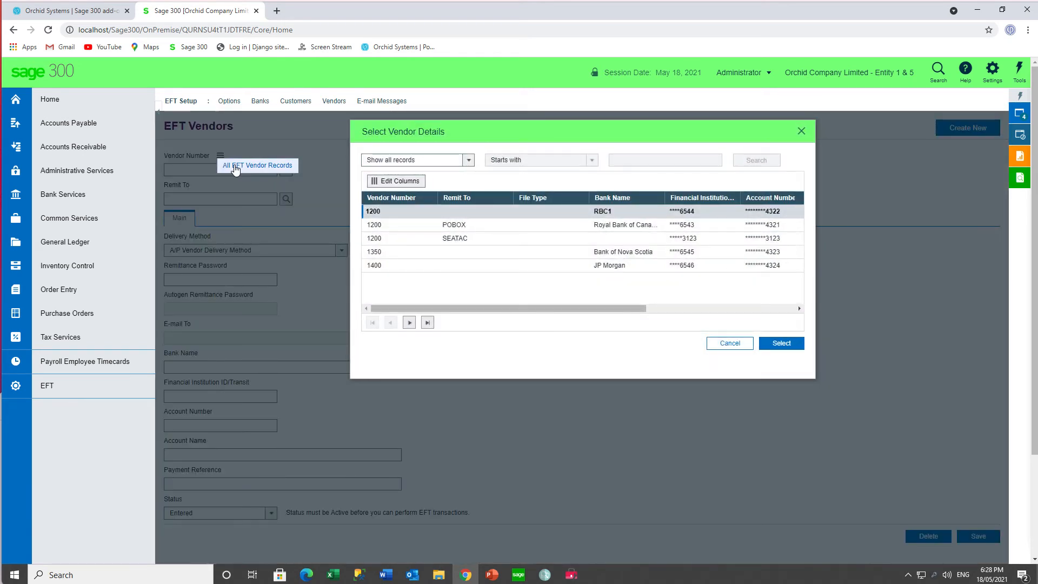
pyautogui.click(454, 238)
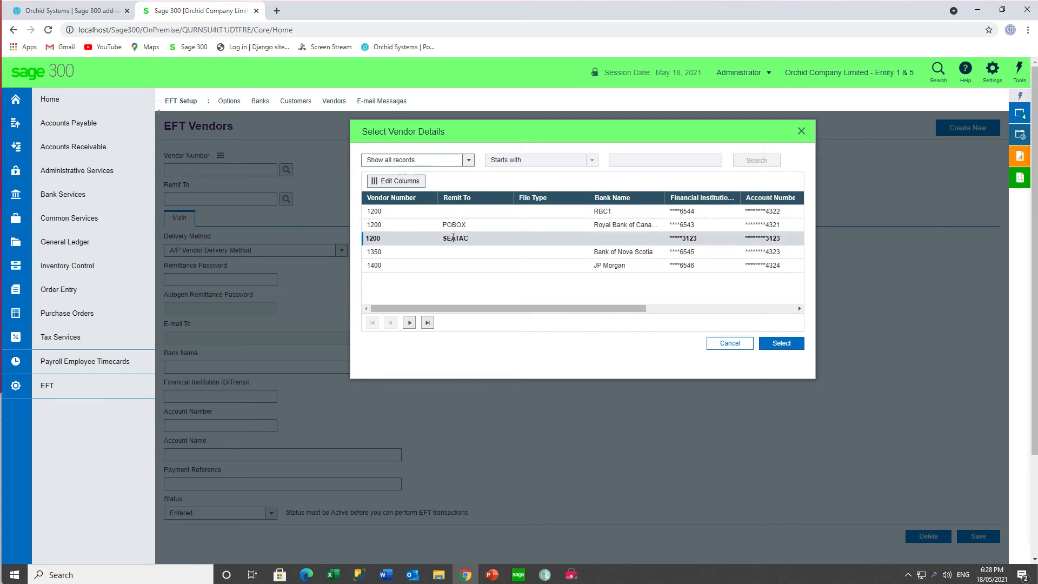
pyautogui.click(781, 343)
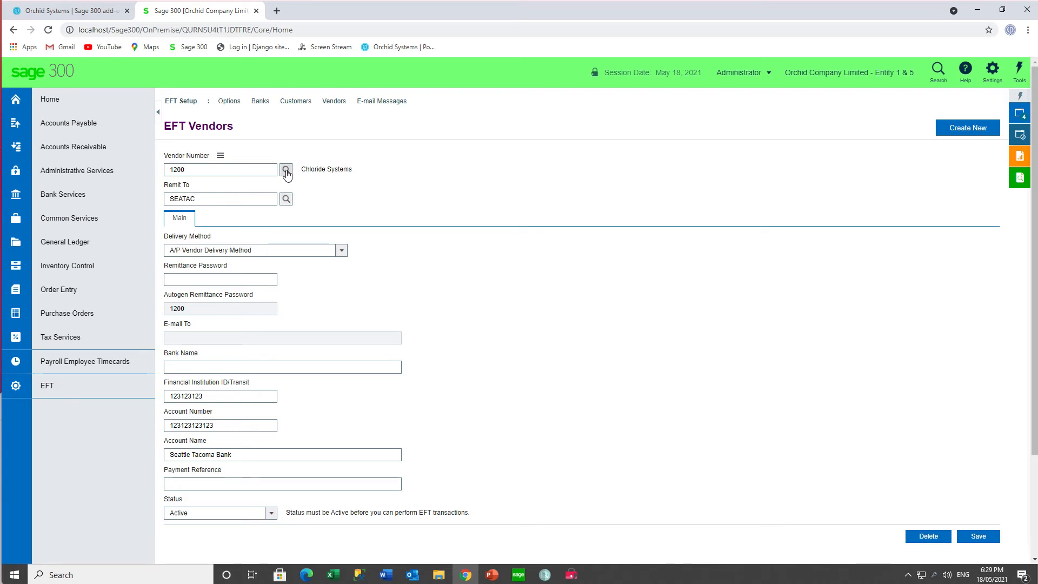
# - Load the DIRECTDEBIT message in EFT E-mail Messages and review its subject and message text
pyautogui.click(385, 104)
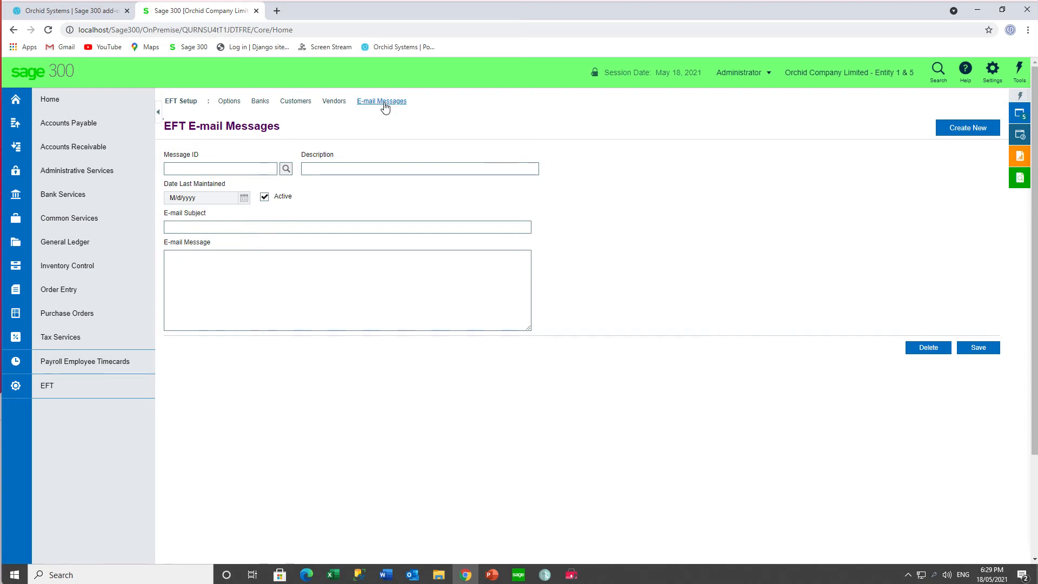
pyautogui.click(286, 169)
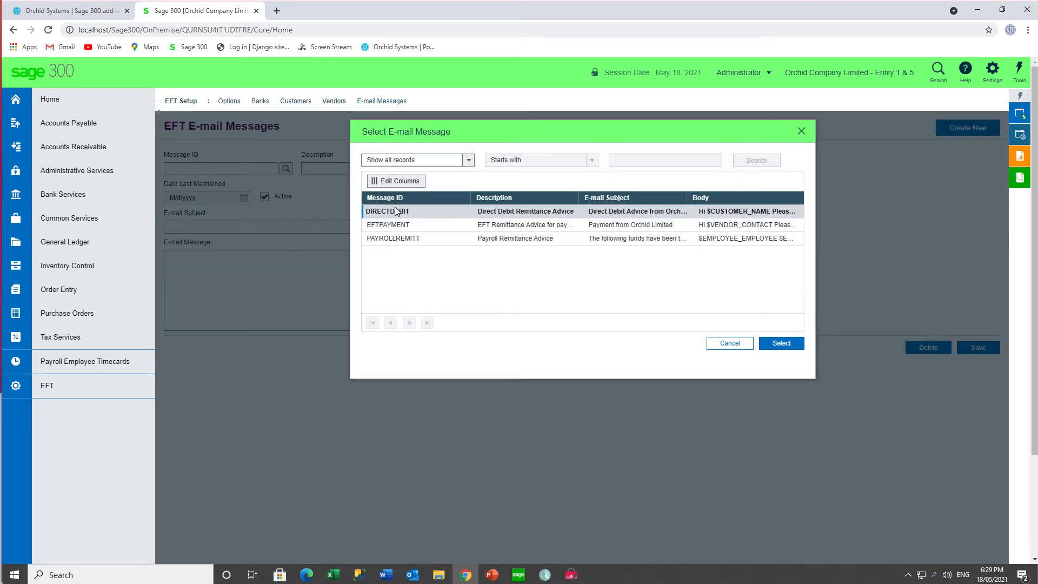
pyautogui.click(781, 344)
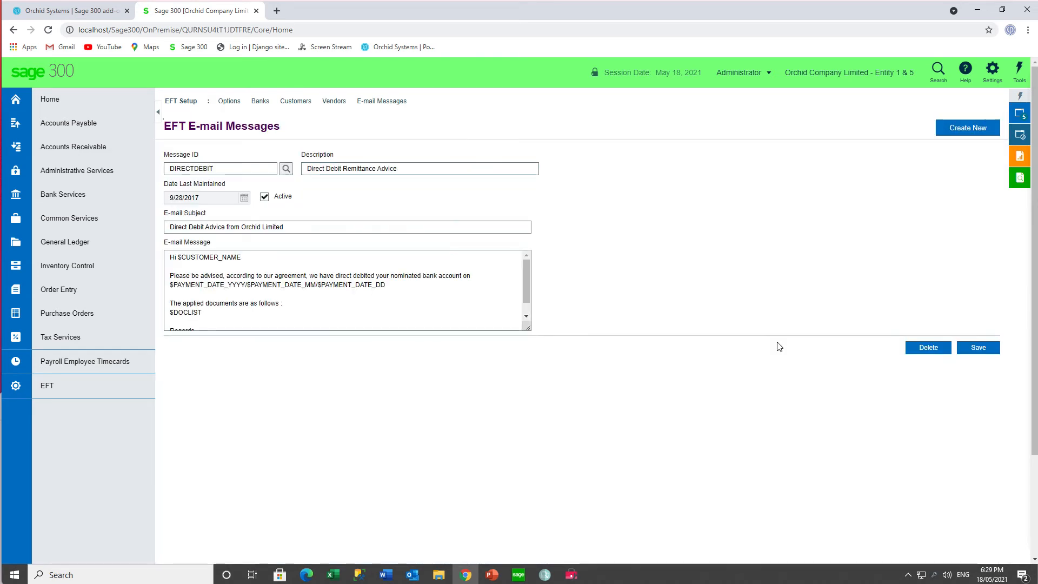
pyautogui.moveTo(525, 274)
pyautogui.mouseDown()
pyautogui.moveTo(523, 309)
pyautogui.moveTo(528, 265)
pyautogui.mouseUp()
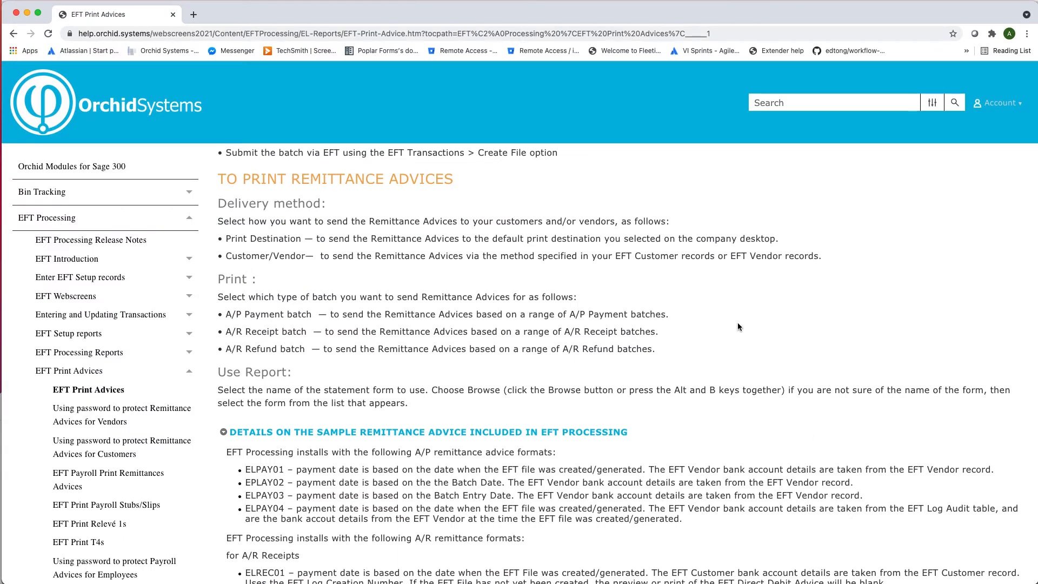
# - Read the online help on remittance advice formats, Email Messages Setup, and the example variables for e-mailed remittance advices
pyautogui.scroll(-7, 272, 250)
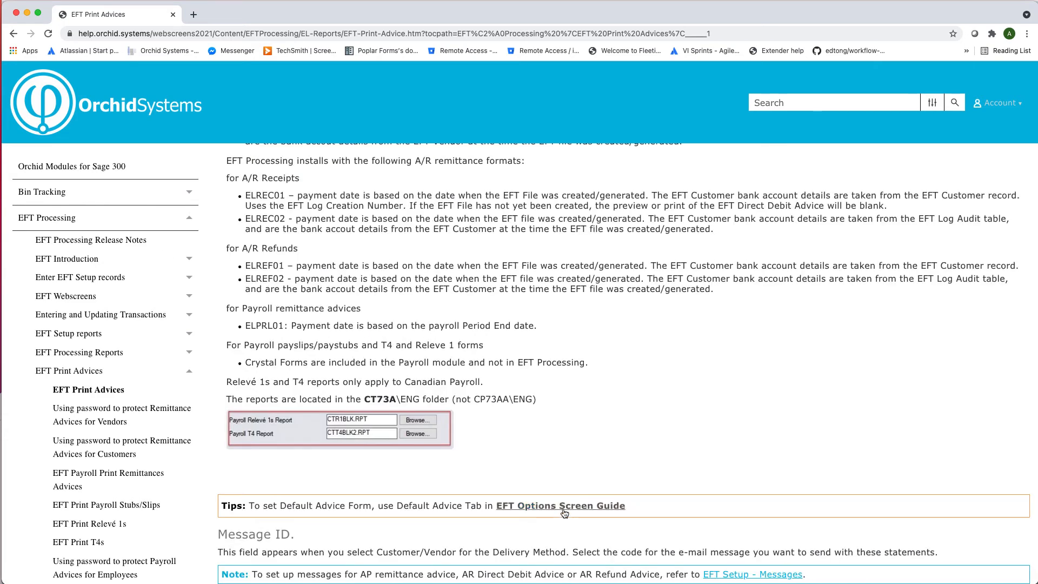
pyautogui.click(715, 575)
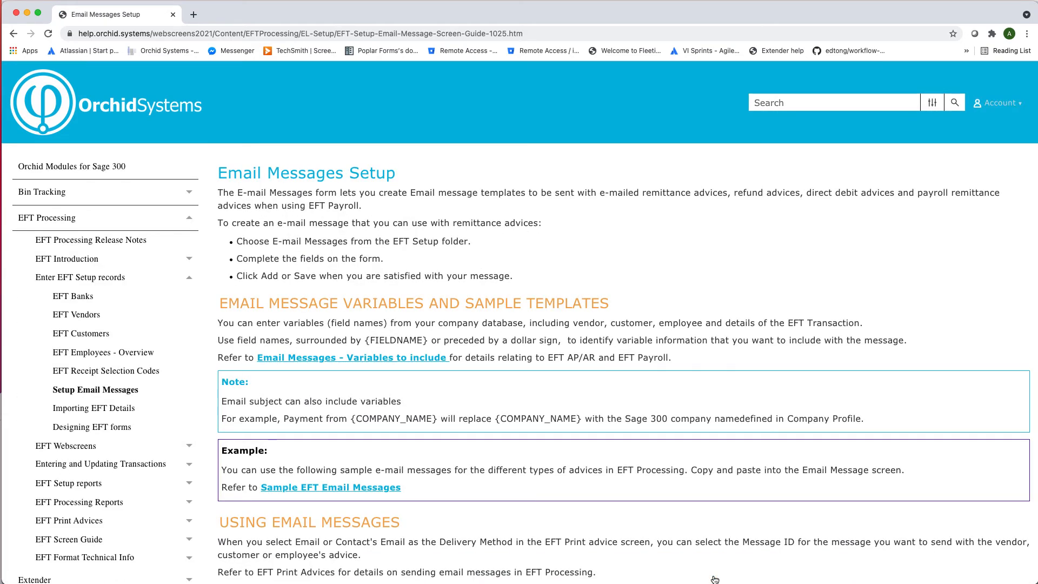
pyautogui.click(393, 358)
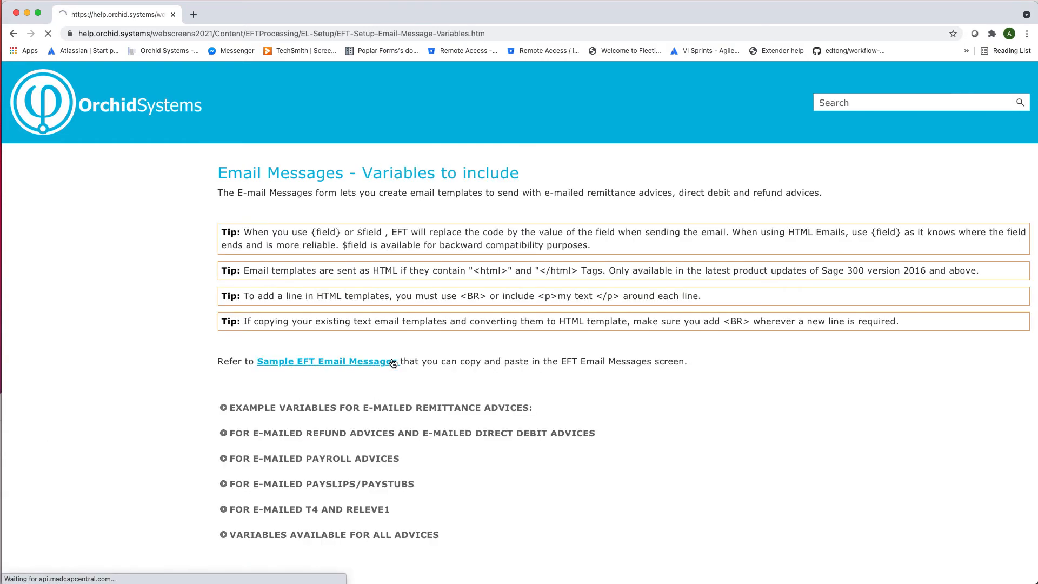
pyautogui.click(224, 408)
pyautogui.scroll(-5, 619, 523)
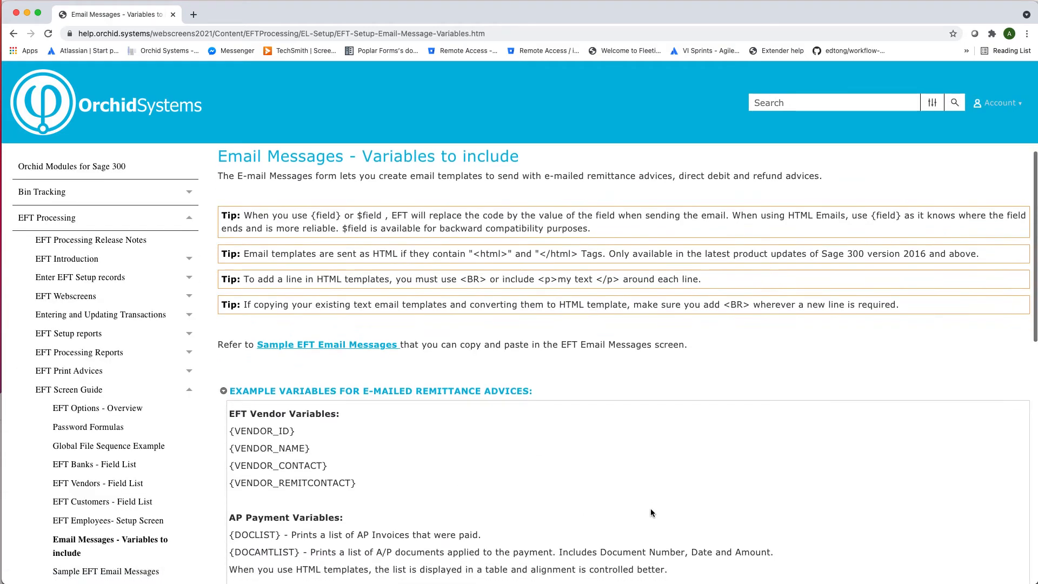
pyautogui.scroll(-1, 652, 513)
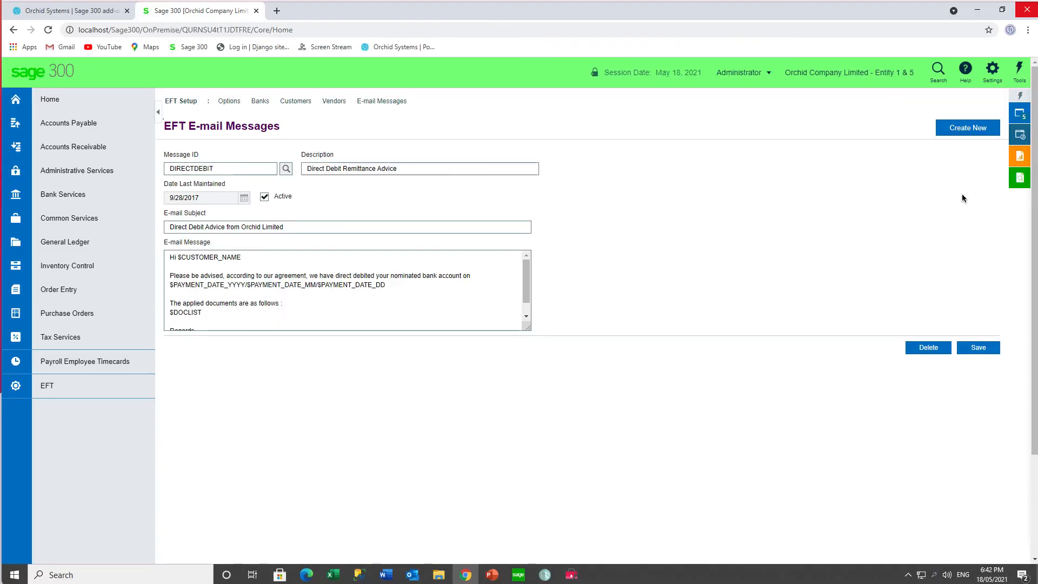
# - Check the list of open windows, and open the first screen under EFT Periodic Processing
pyautogui.click(1019, 116)
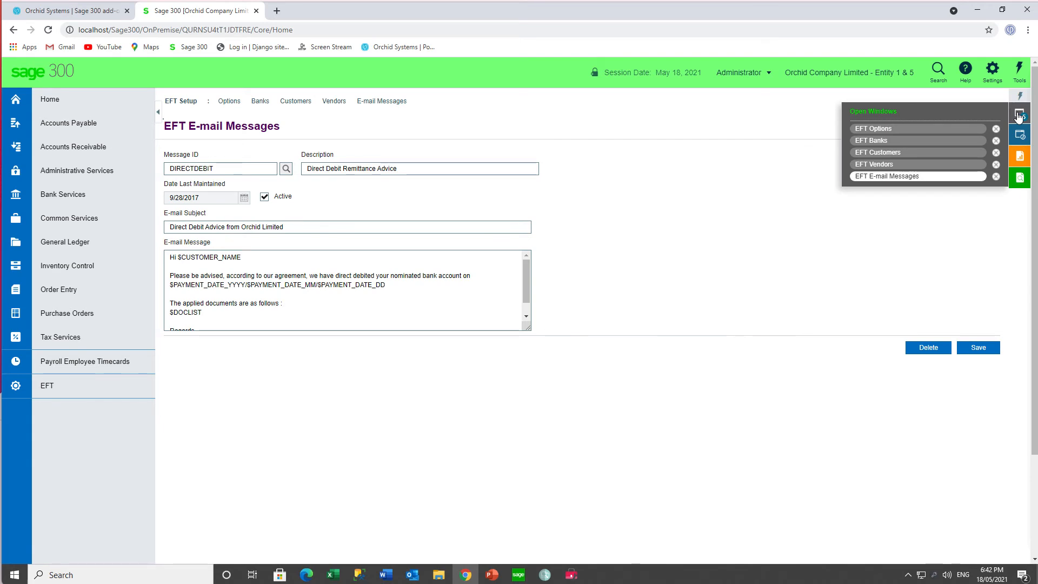
pyautogui.click(1019, 116)
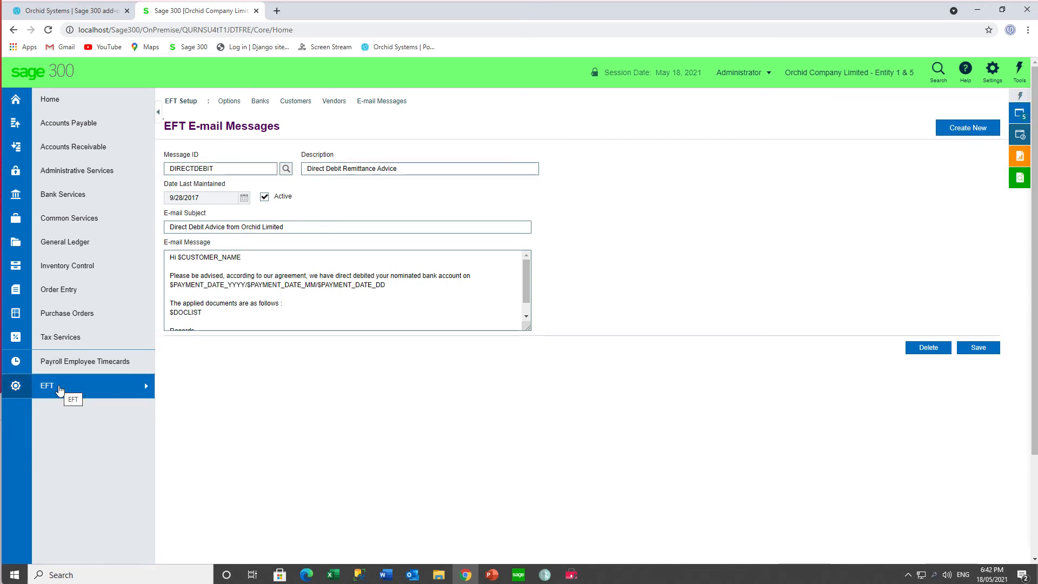
pyautogui.click(60, 389)
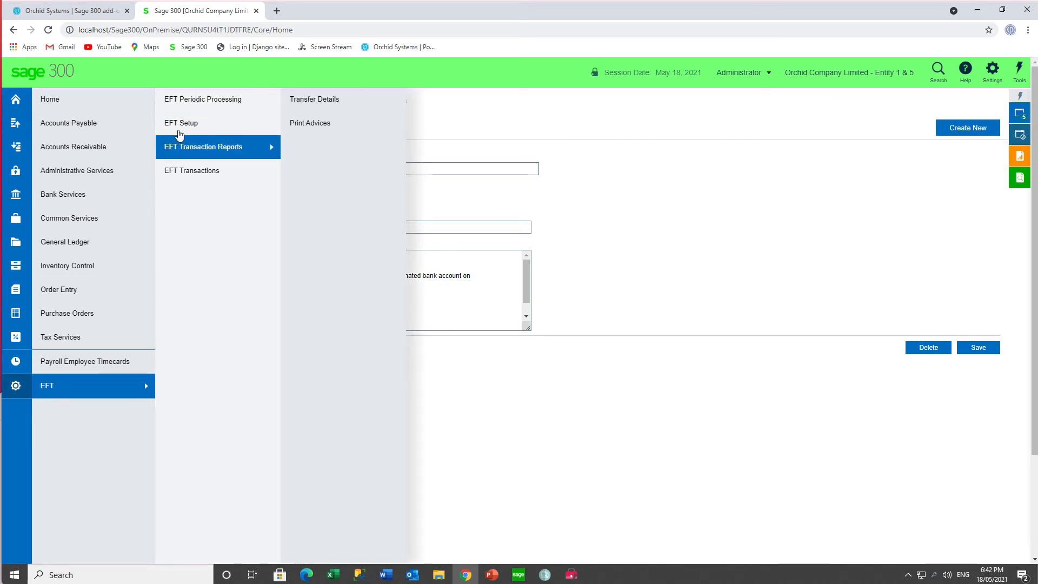
pyautogui.moveTo(208, 102)
pyautogui.click(314, 102)
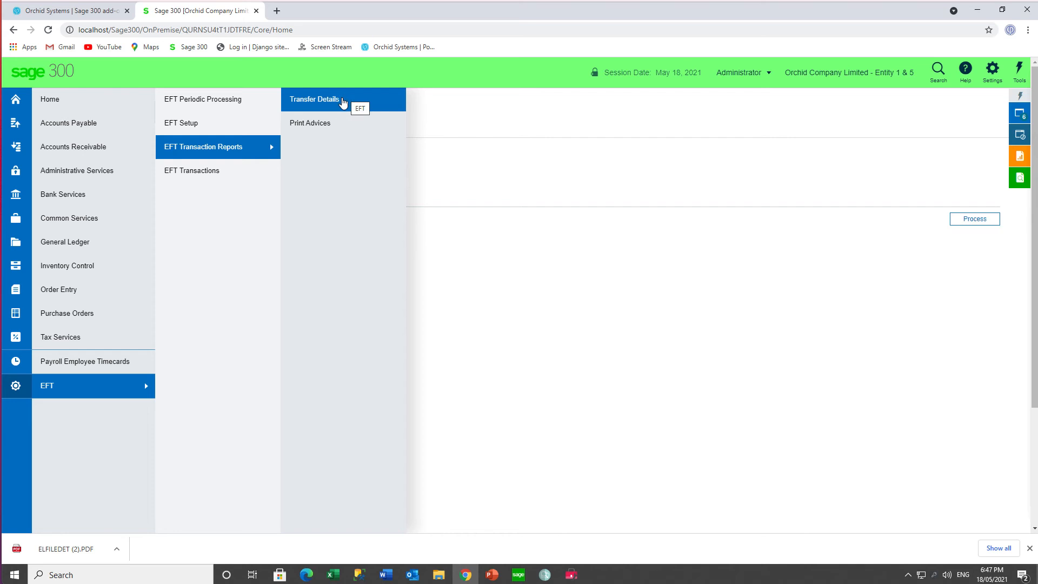
# - Print the EFT Transfer Details report for 1/1/2010 to 12/31/2099, creation numbers 0 to 64, exporting all pages to ELFILEDET.PDF in Downloads
pyautogui.click(347, 100)
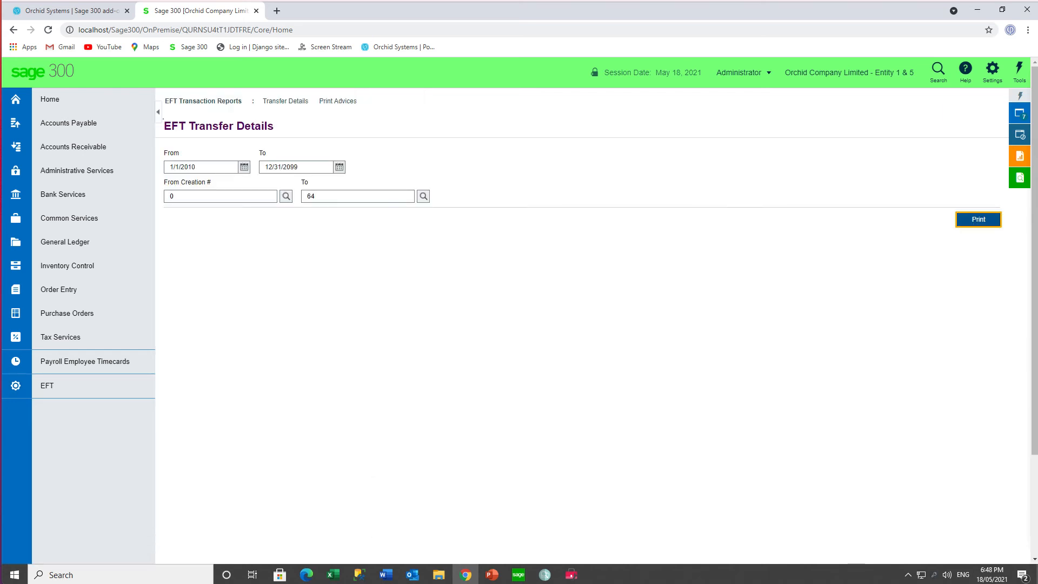
pyautogui.click(235, 165)
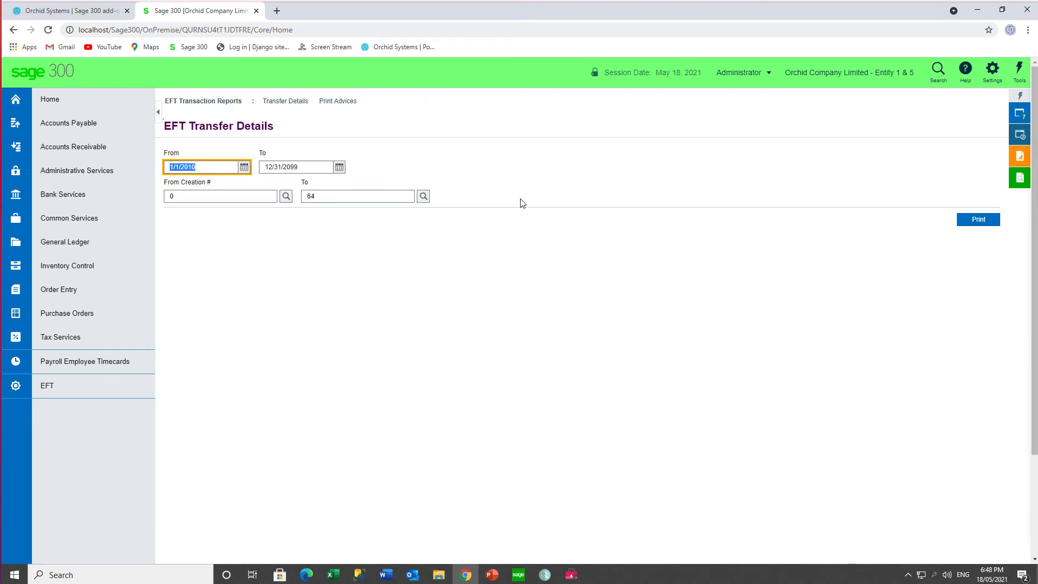
pyautogui.click(974, 221)
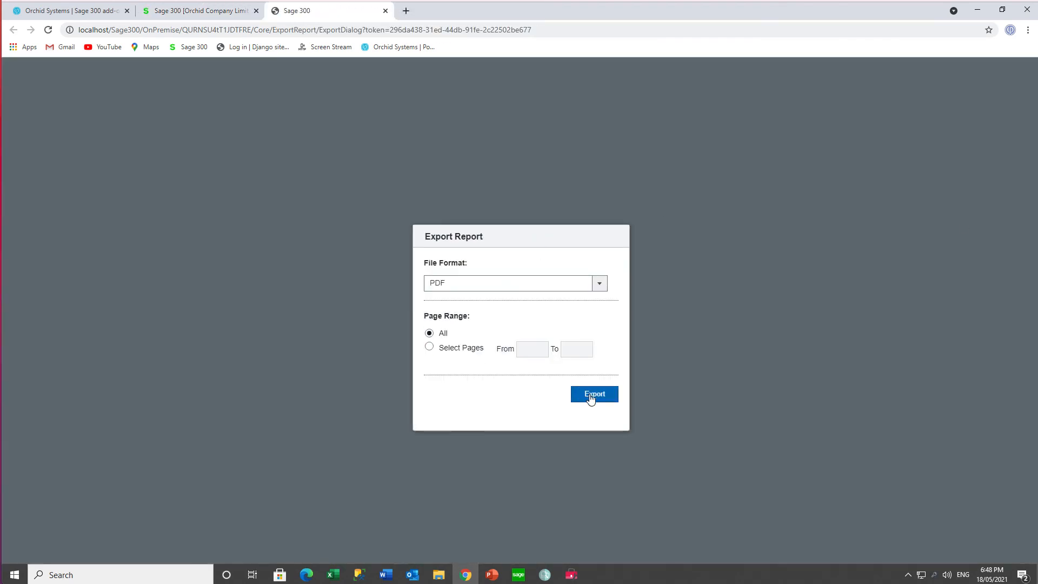
pyautogui.click(590, 399)
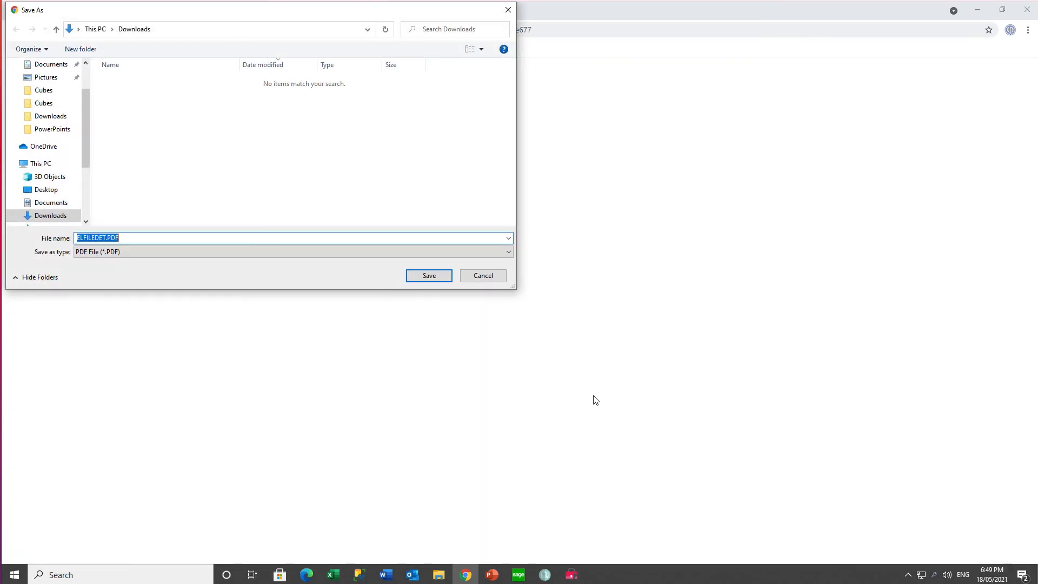
pyautogui.click(428, 279)
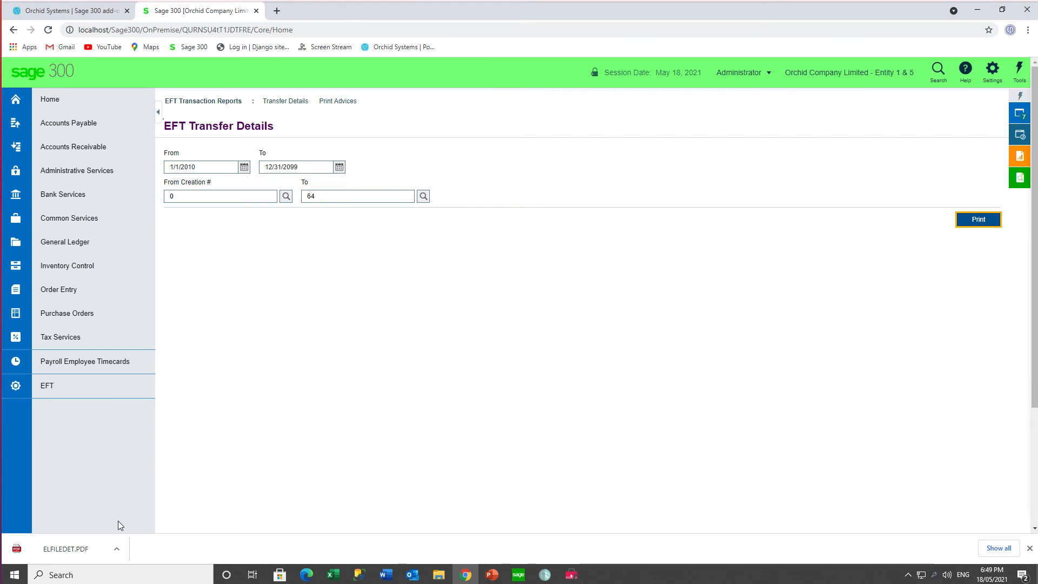
# - Show the downloaded ELFILEDET.PDF in its folder and open the report for viewing
pyautogui.click(116, 550)
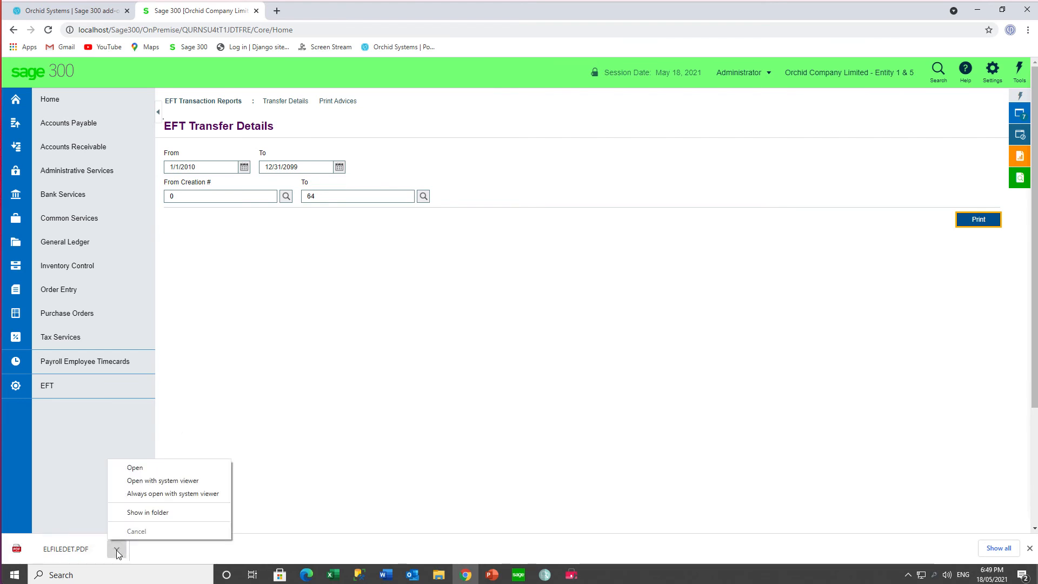
pyautogui.click(143, 518)
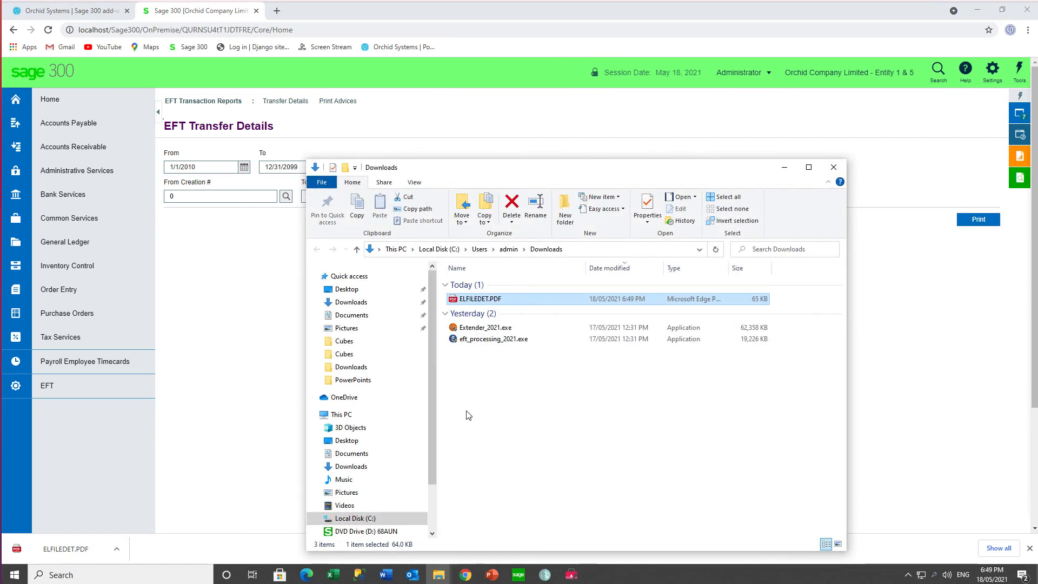
pyautogui.doubleClick(495, 300)
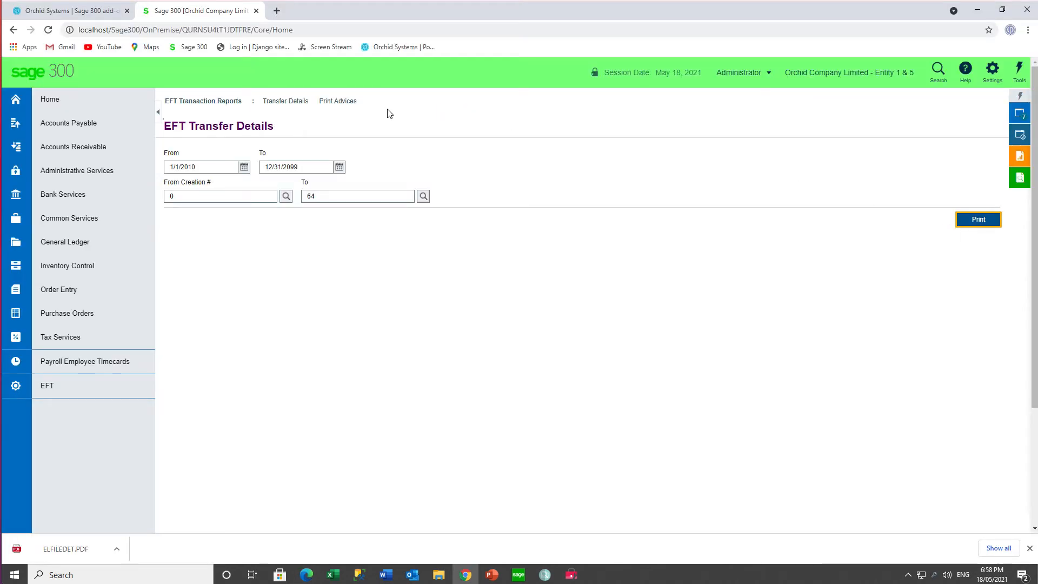
# - Open EFT Print Advices and set the delivery method to Print Destination
pyautogui.click(340, 102)
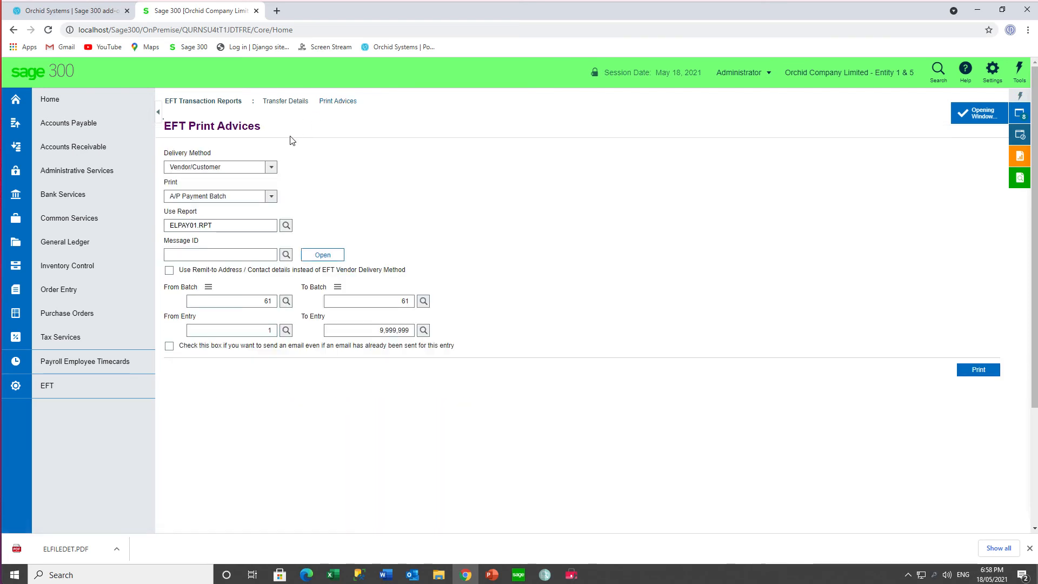
pyautogui.click(271, 169)
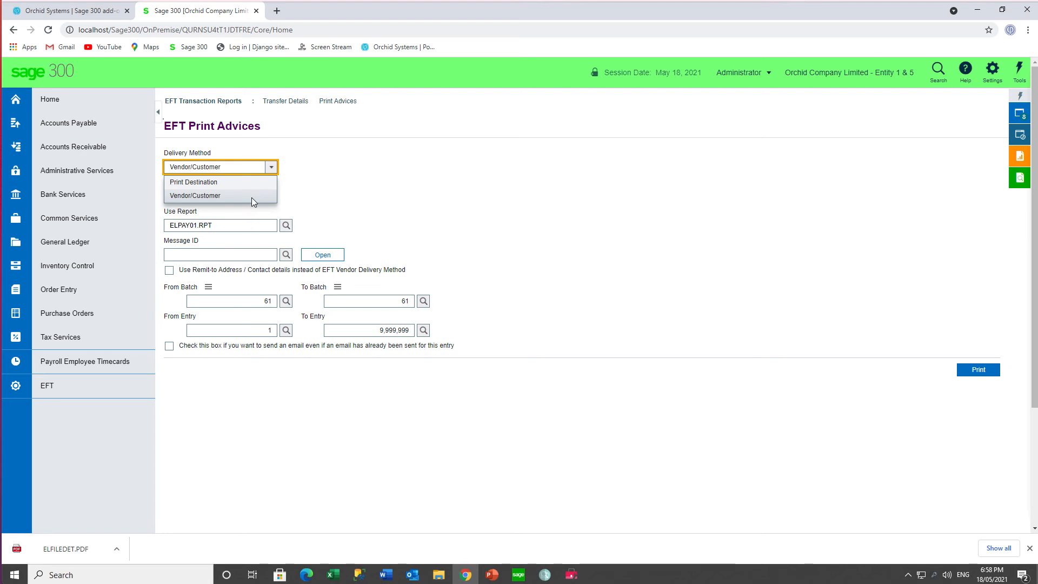
pyautogui.click(248, 182)
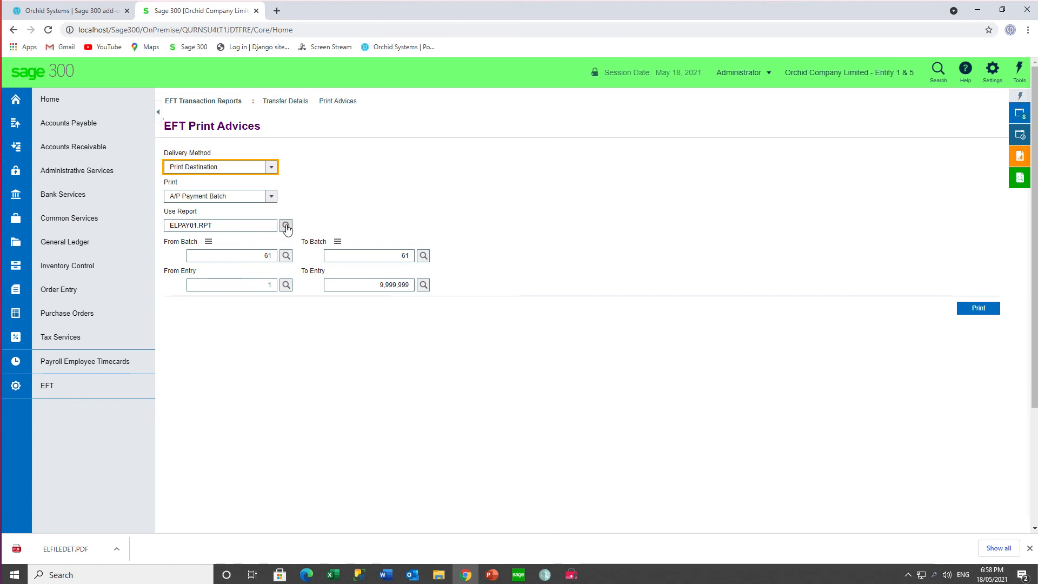
# - Print the advices for A/P payment batch 61 using ELPAY01.RPT, exporting all pages to ELPAY01[ELPAY01.RPT].PDF in Downloads
pyautogui.click(971, 311)
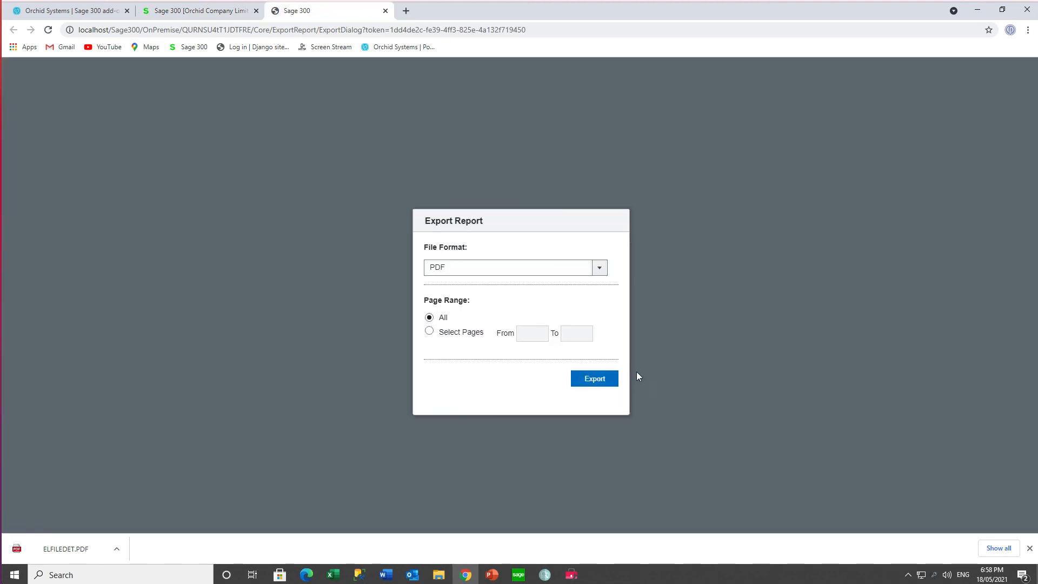
pyautogui.click(594, 381)
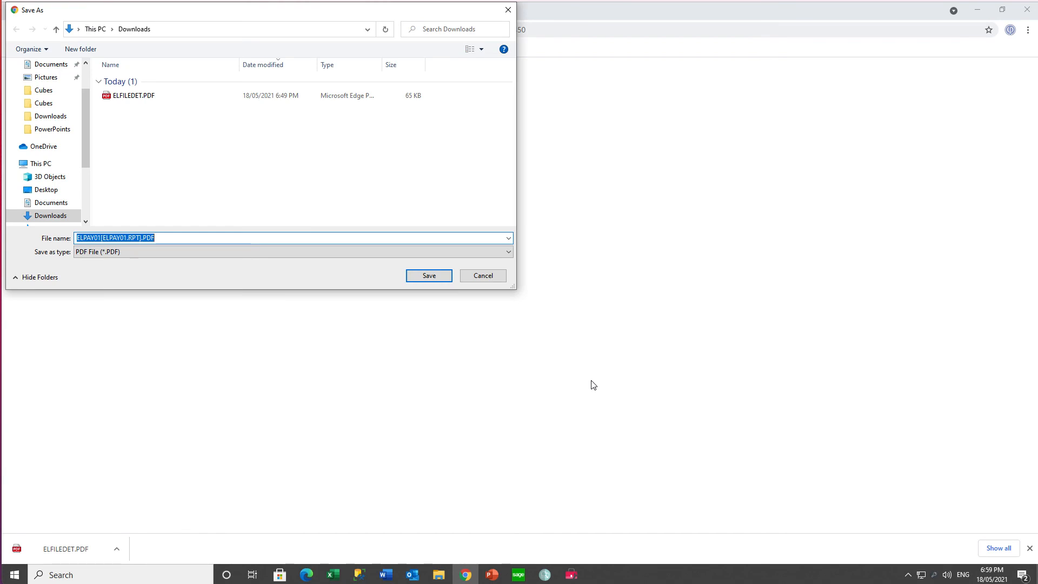
pyautogui.click(421, 275)
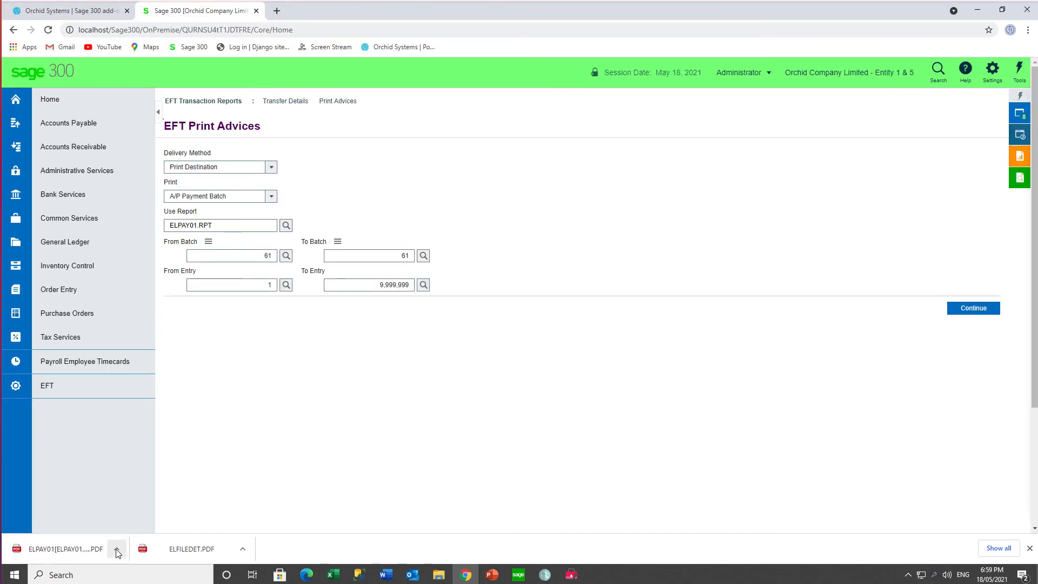
# - Show the downloaded ELPAY01[ELPAY01.RPT].PDF in its folder and open the advices for viewing
pyautogui.click(116, 551)
pyautogui.click(132, 510)
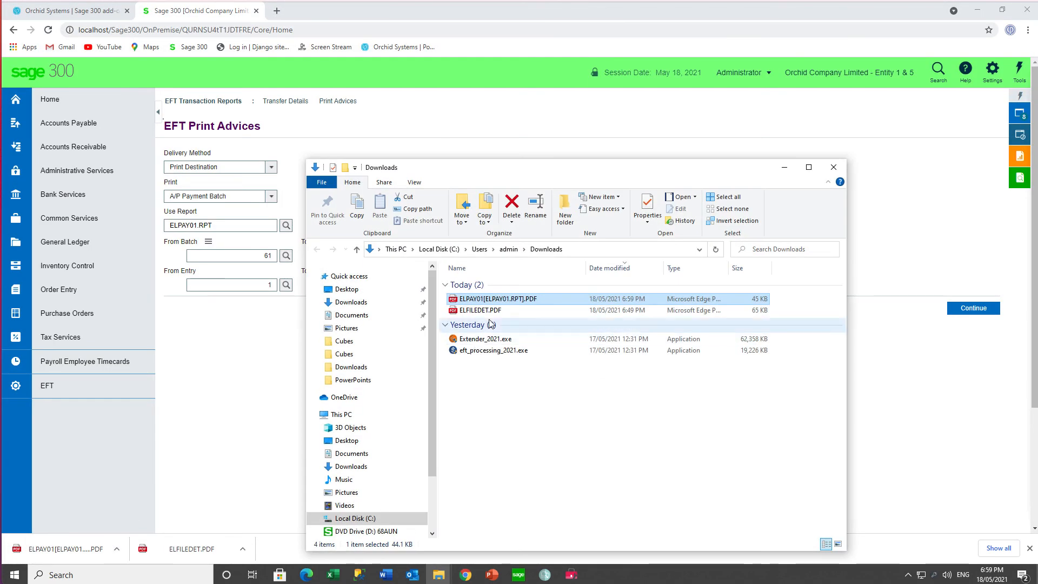
pyautogui.doubleClick(498, 301)
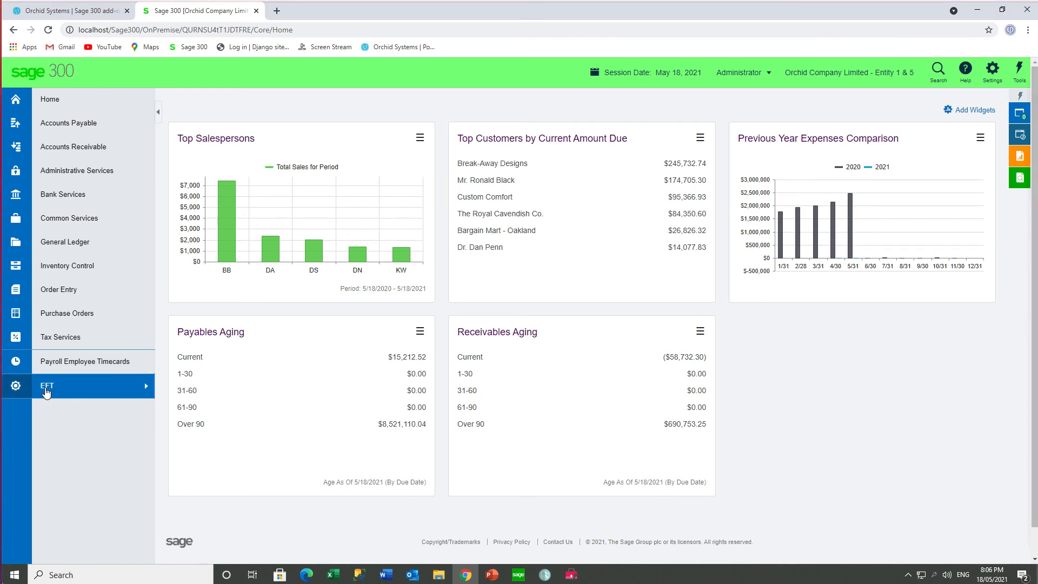
# - Open the EFT Banks setup screen and load the CCB record from all EFT bank records
pyautogui.click(46, 391)
pyautogui.moveTo(189, 129)
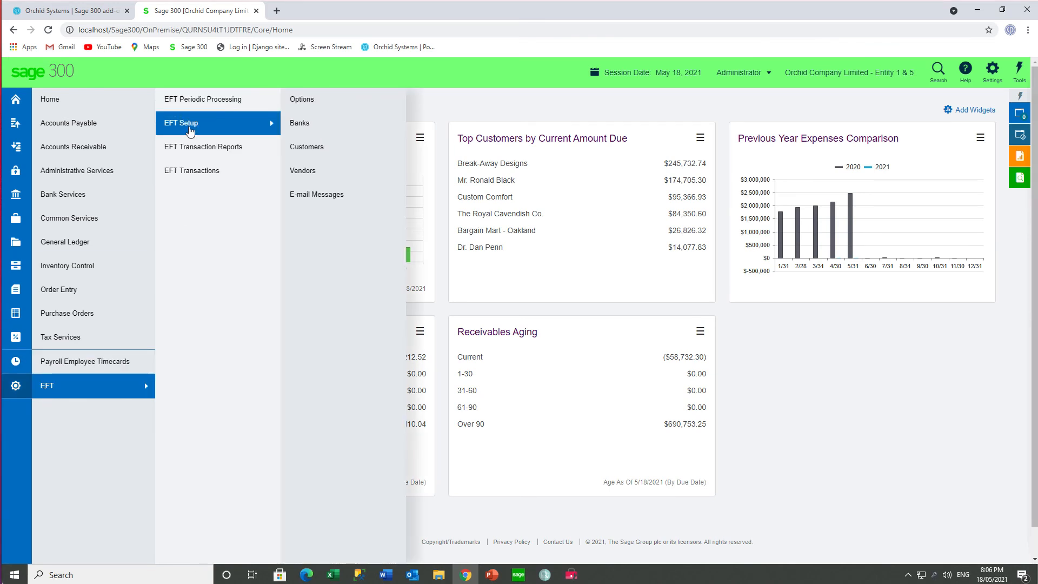
pyautogui.click(303, 123)
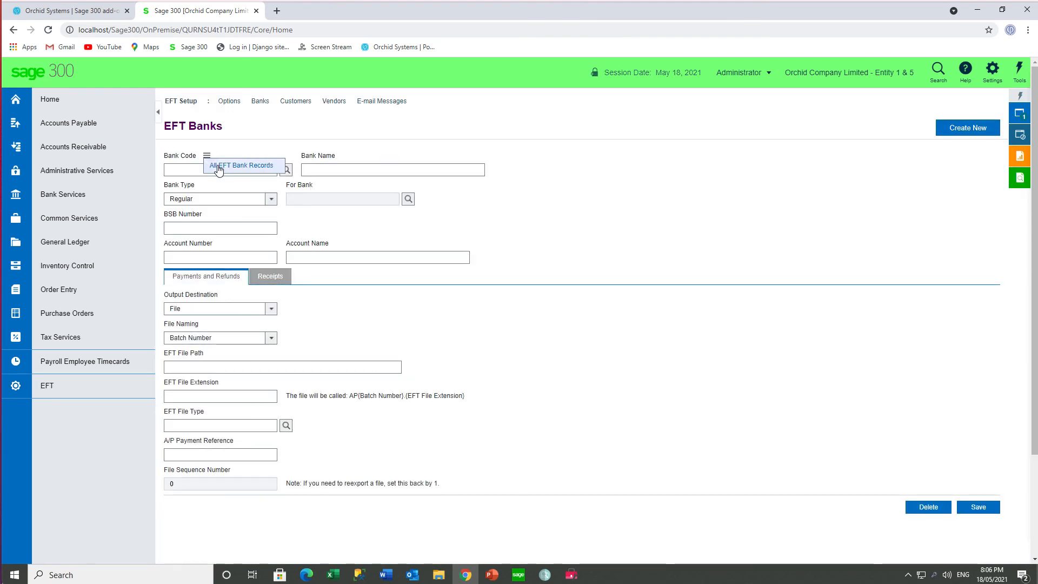
pyautogui.click(219, 169)
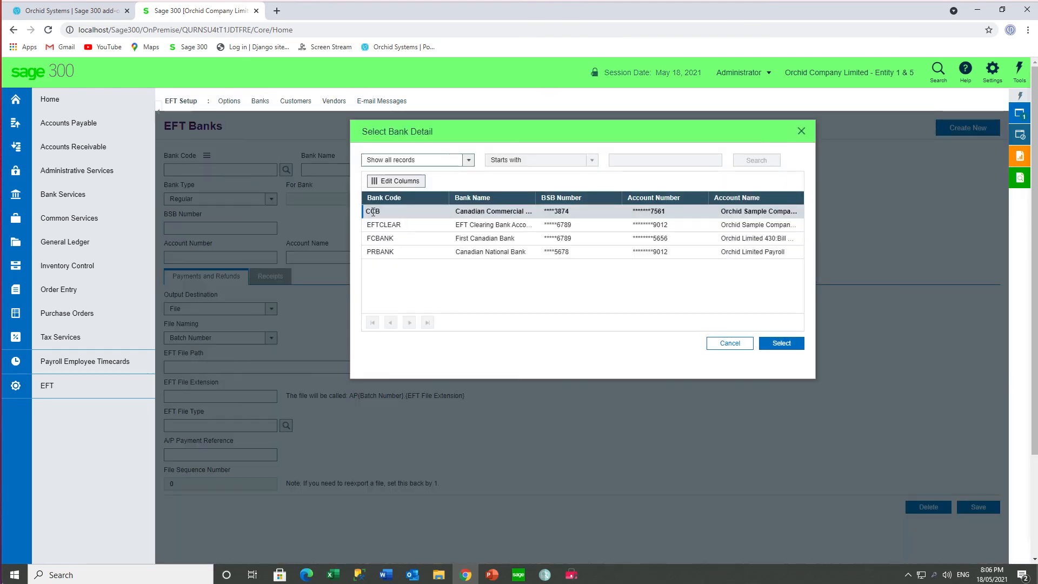
pyautogui.doubleClick(373, 212)
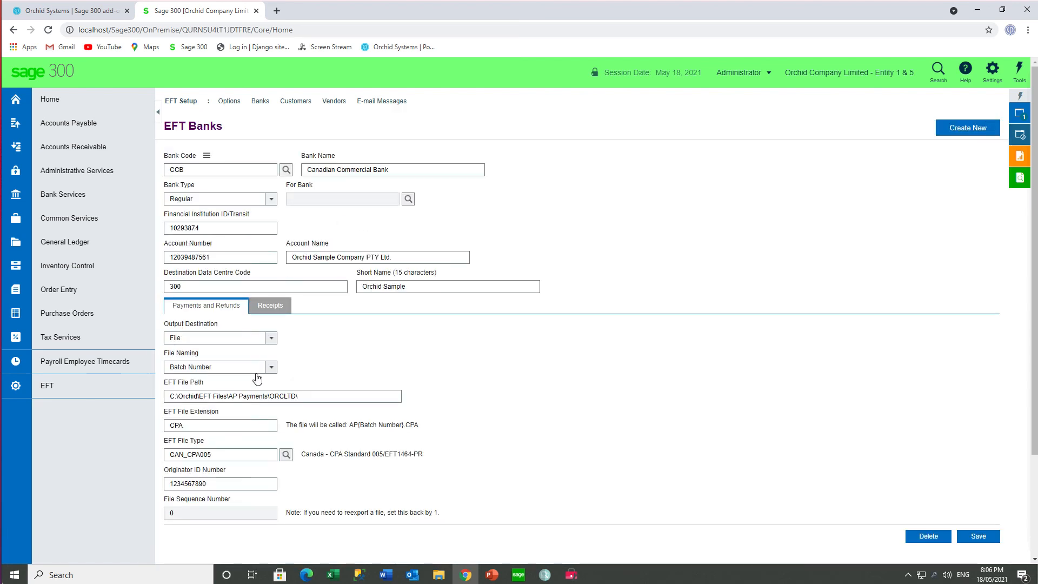
# - Set the bank's output destination for payments and refunds to Download and save the record
pyautogui.click(271, 338)
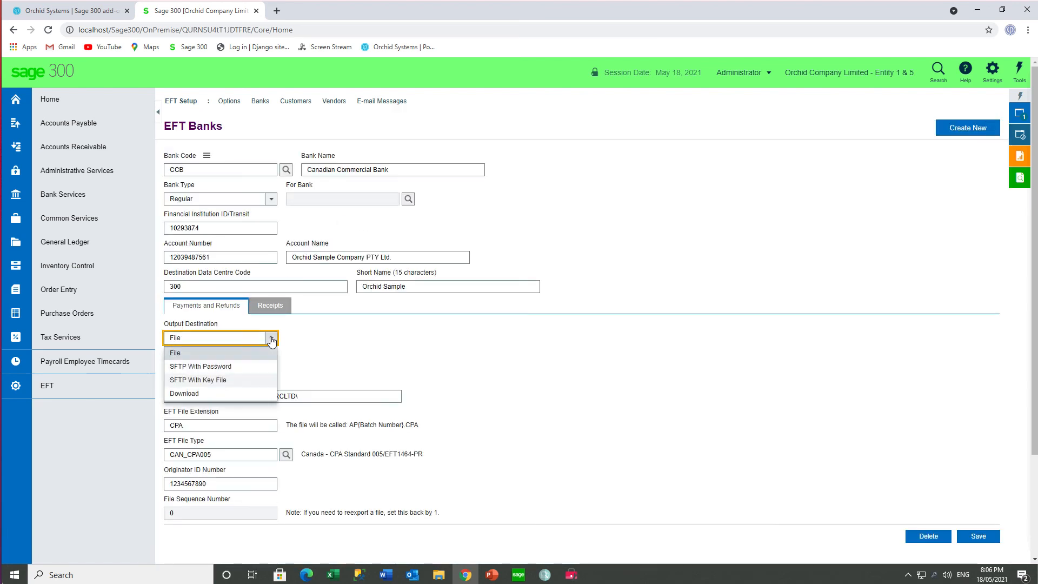
pyautogui.click(202, 395)
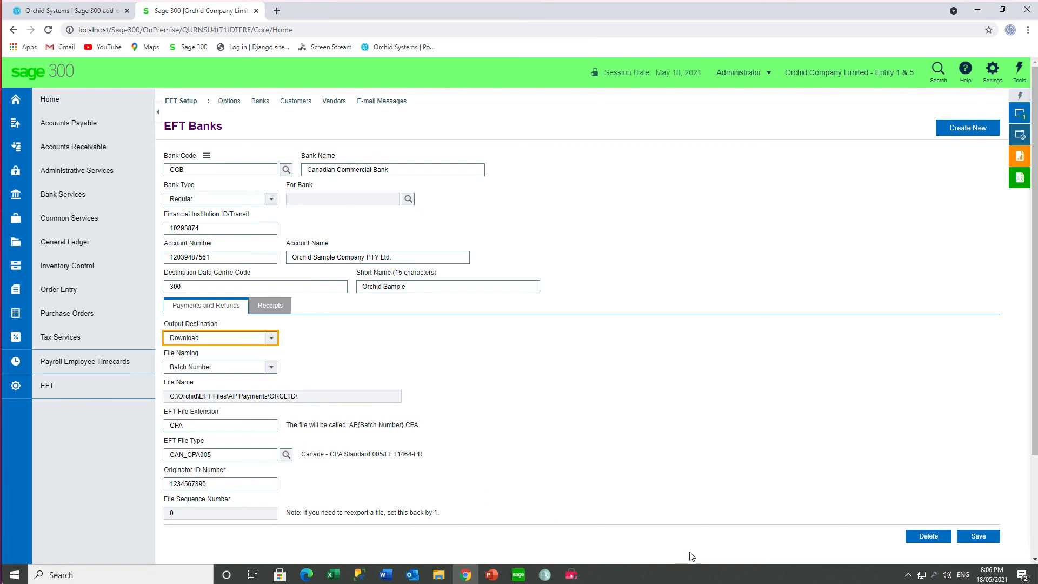
pyautogui.click(974, 537)
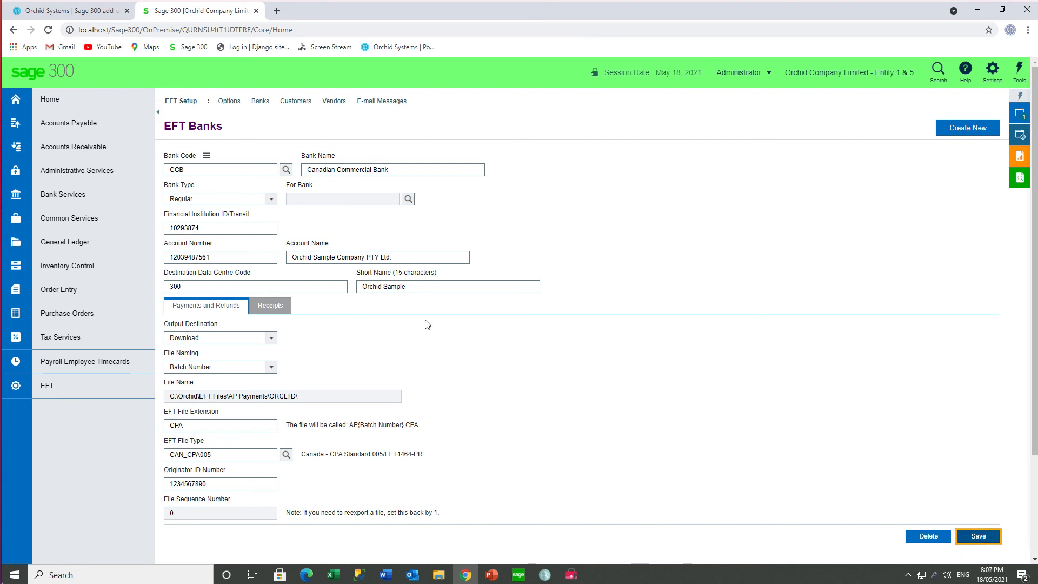
# - Open the Create EFT File screen under EFT Transactions
pyautogui.click(52, 389)
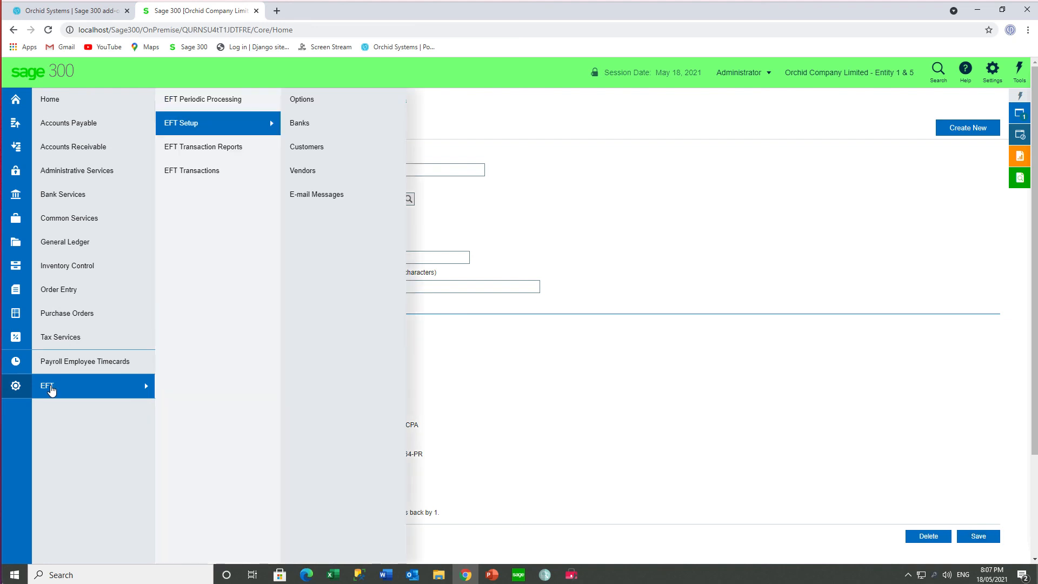
pyautogui.moveTo(205, 171)
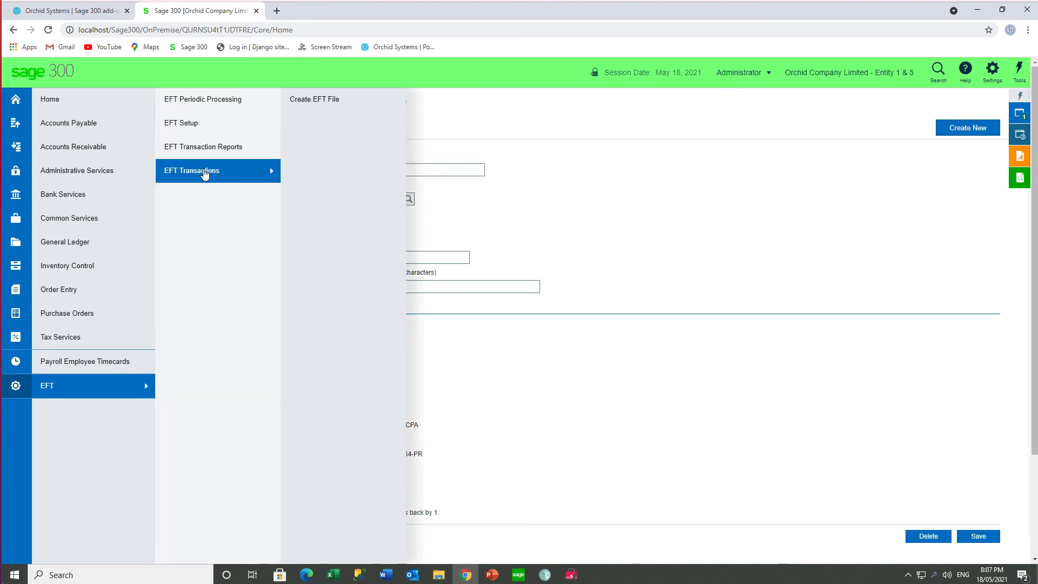
pyautogui.click(318, 102)
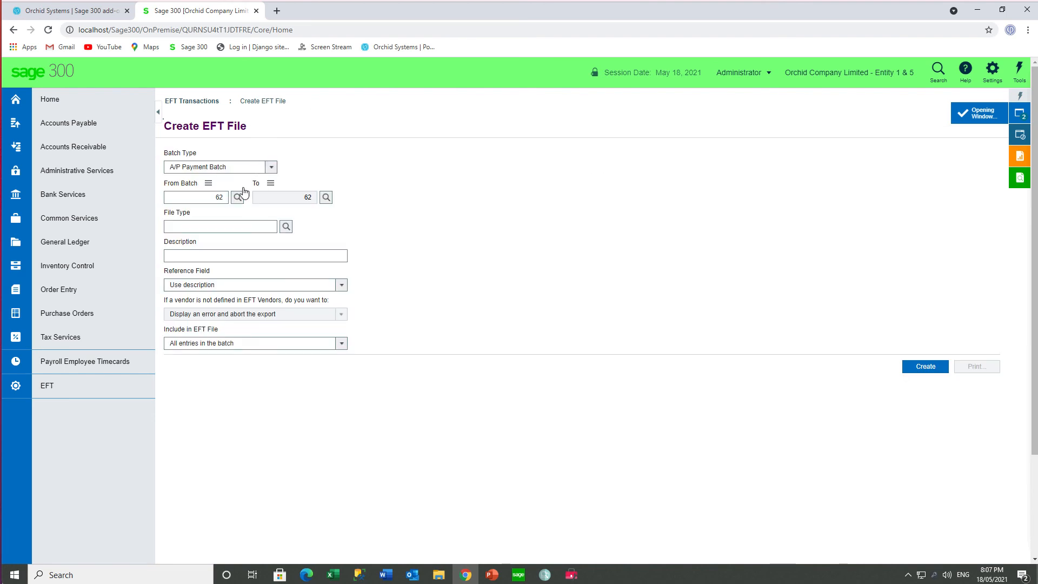
# - Look up payment batches with a batch number greater than 0 and choose batch 1 as the From Batch
pyautogui.click(223, 197)
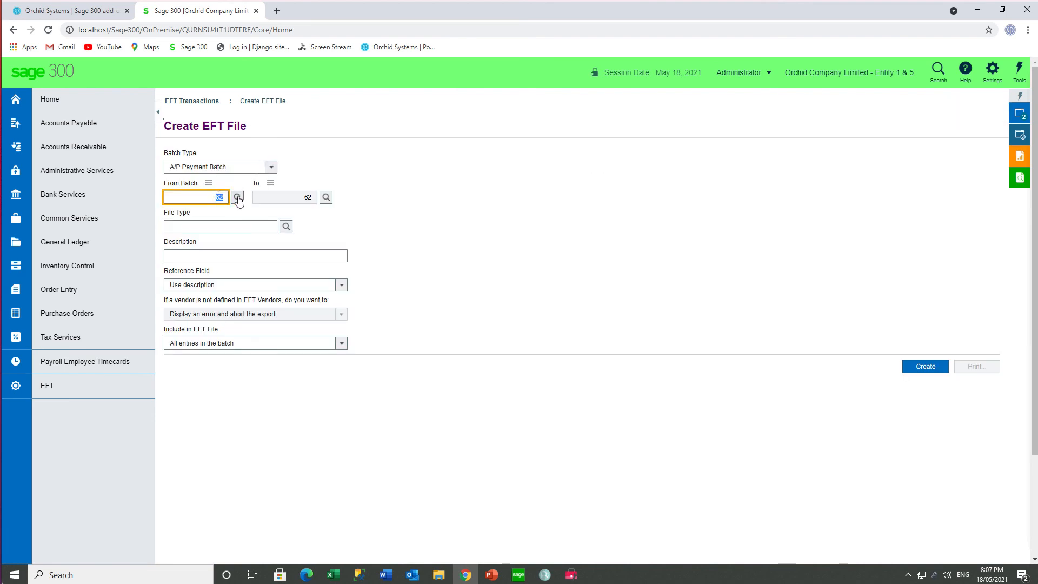
pyautogui.click(238, 198)
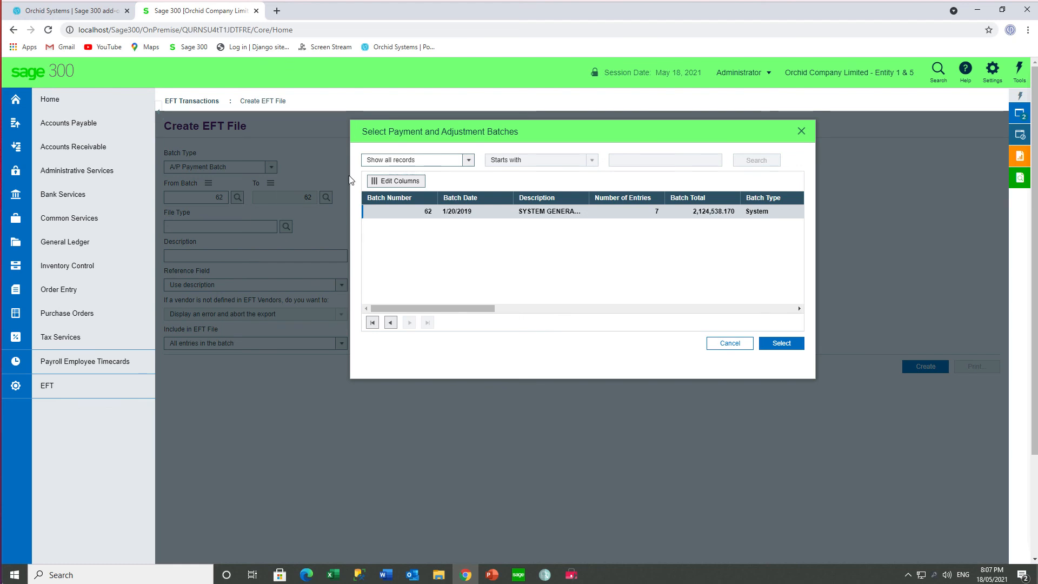
pyautogui.click(468, 160)
pyautogui.click(407, 189)
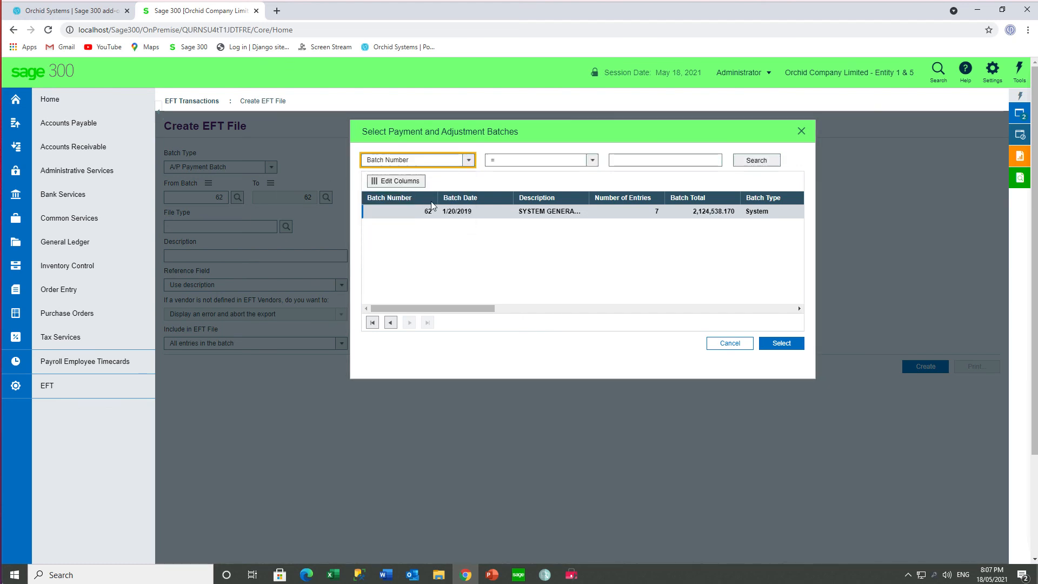
pyautogui.click(521, 160)
pyautogui.click(509, 190)
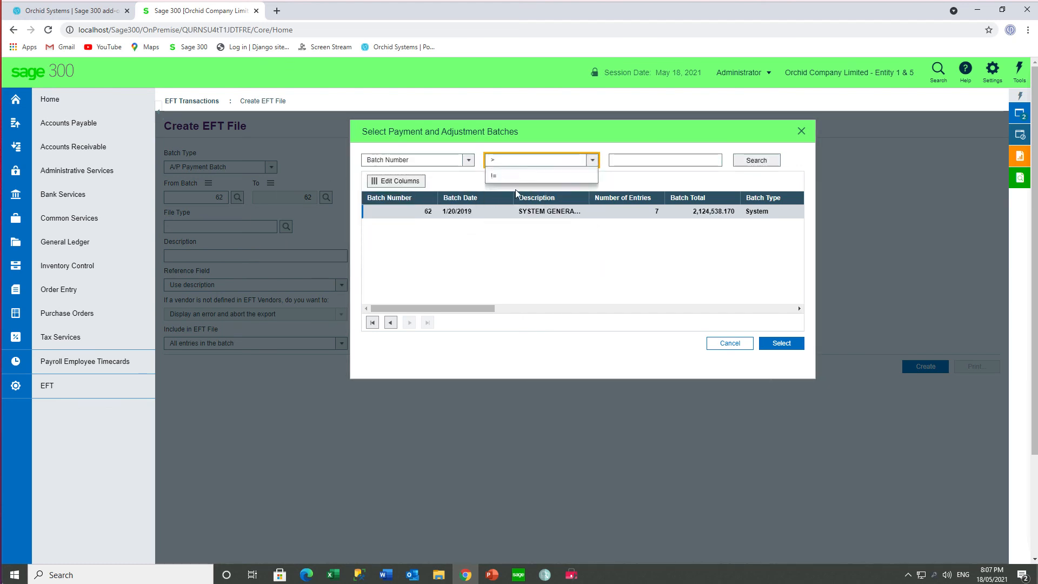
pyautogui.click(620, 161)
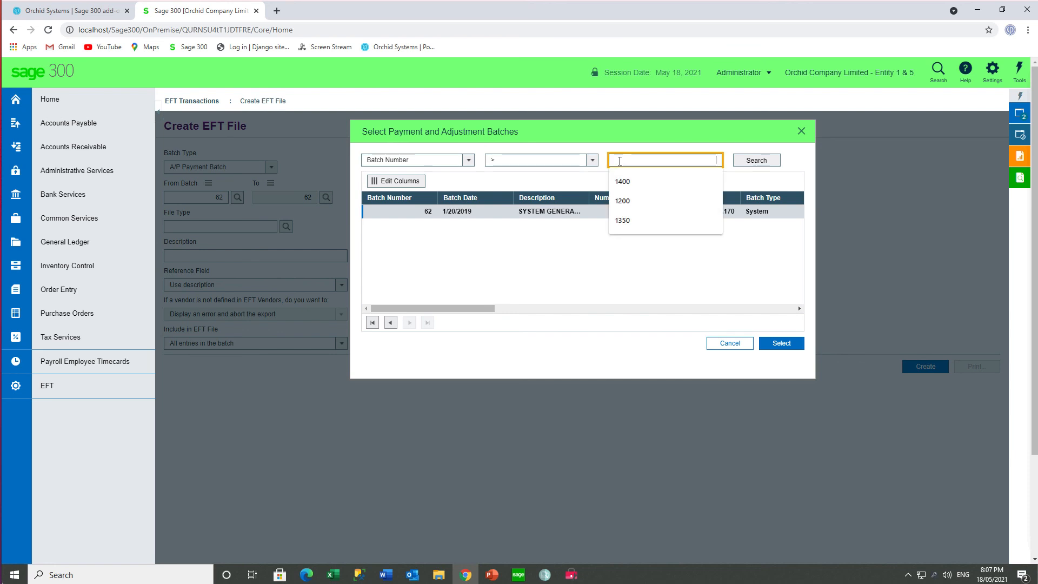
pyautogui.write('0')
pyautogui.click(745, 162)
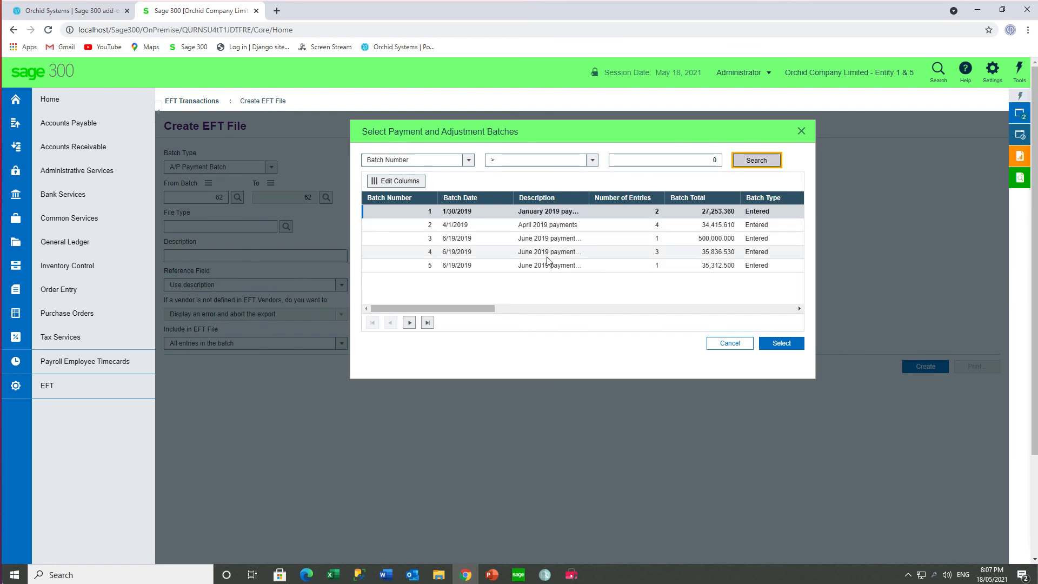
pyautogui.moveTo(484, 307)
pyautogui.mouseDown()
pyautogui.moveTo(540, 316)
pyautogui.moveTo(466, 315)
pyautogui.mouseUp()
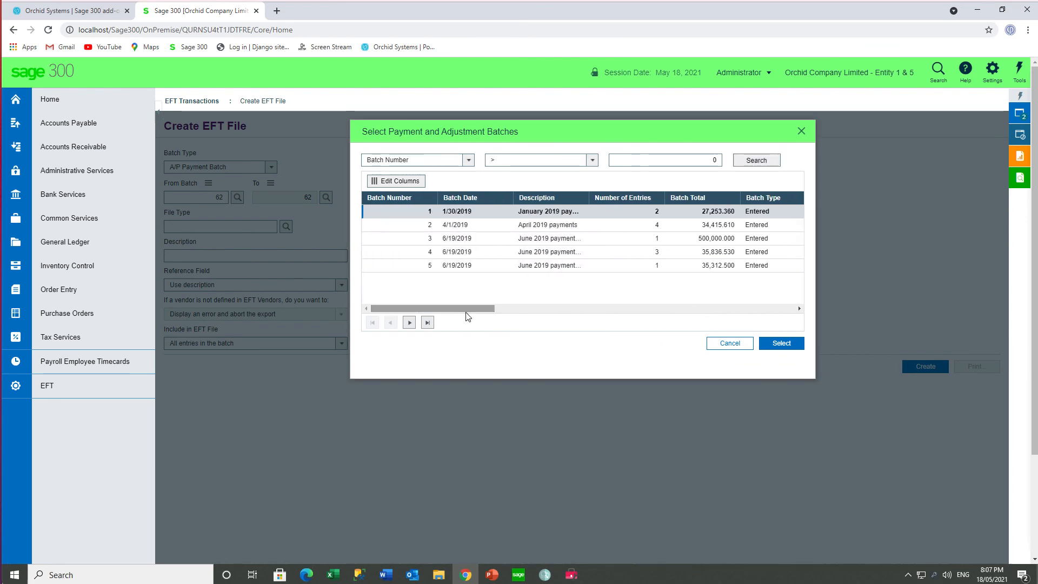
pyautogui.click(785, 350)
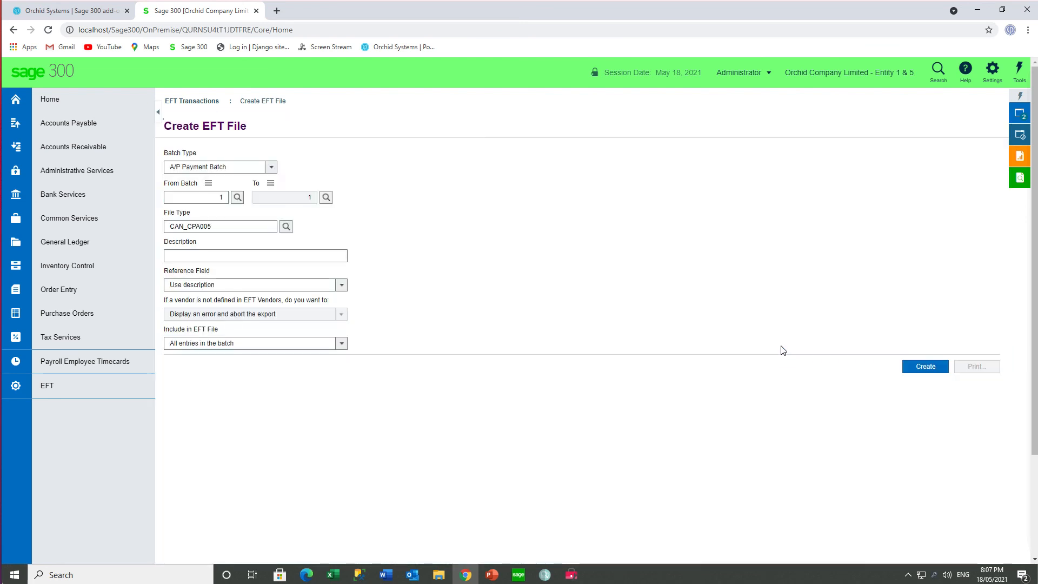
# - Create the EFT file for the batch, overwriting the earlier export, save it as AP1.CPA in Downloads, and dismiss the message
pyautogui.click(918, 369)
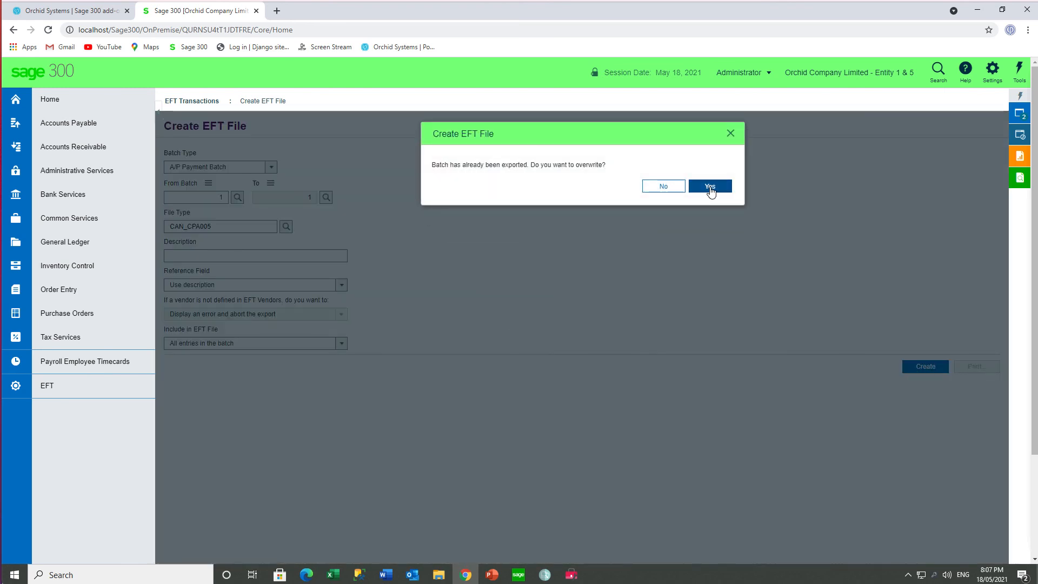
pyautogui.click(710, 187)
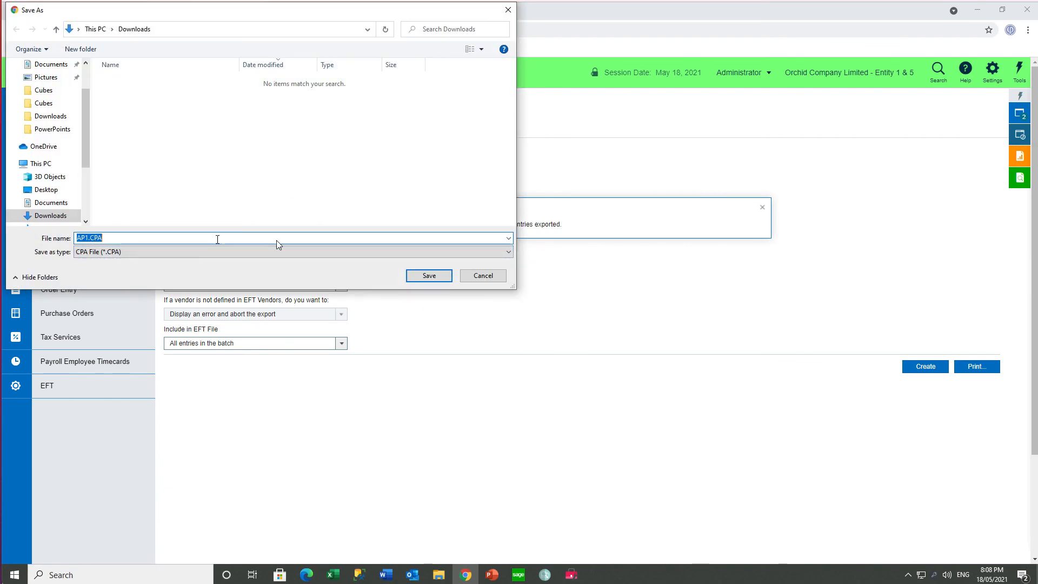
pyautogui.click(430, 277)
pyautogui.click(762, 208)
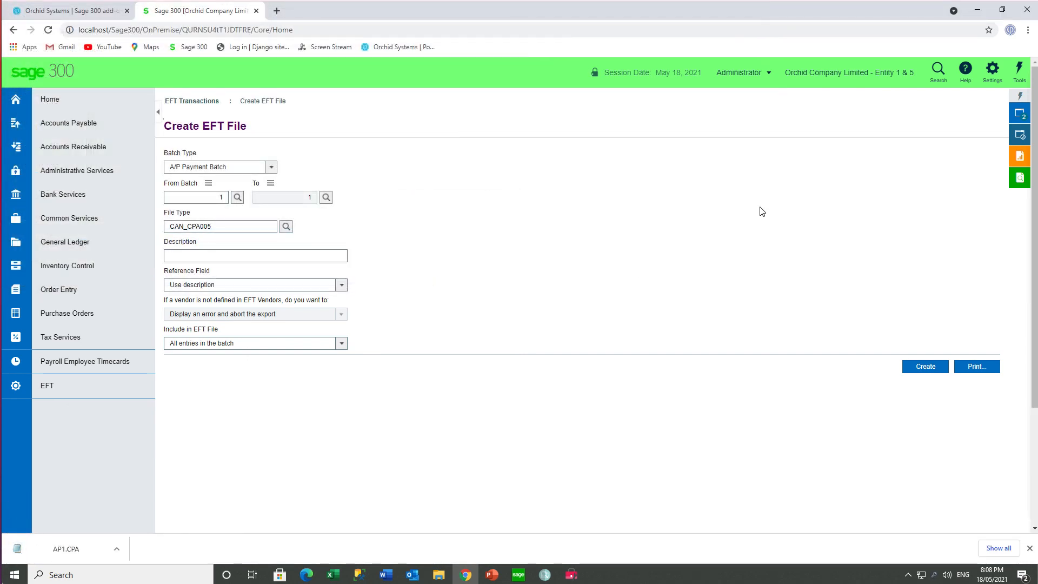
# - Show AP1.CPA in its folder, examine its contents in Notepad++, and close both the editor and the folder
pyautogui.click(117, 549)
pyautogui.click(138, 515)
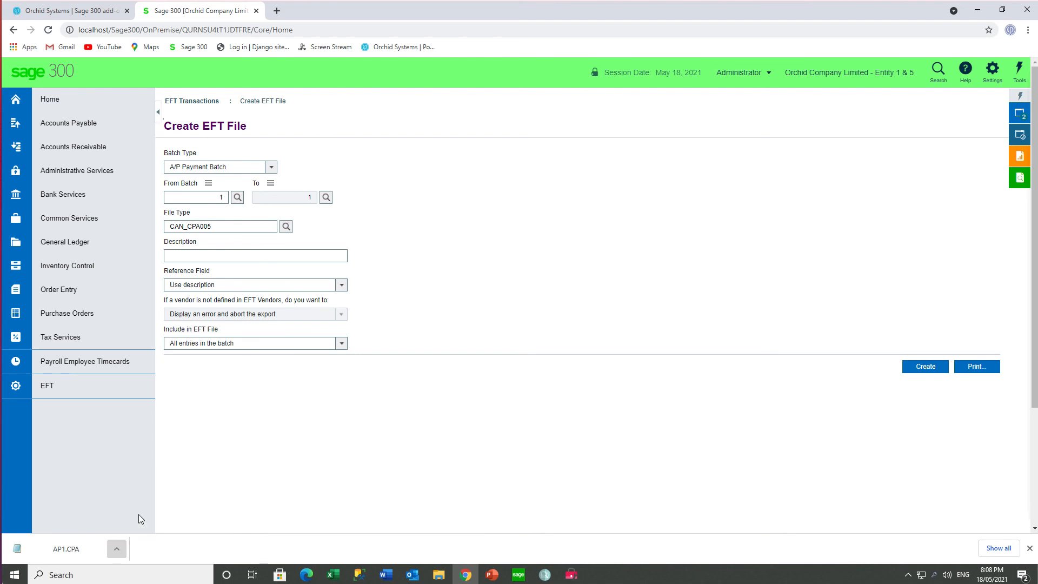
pyautogui.rightClick(496, 297)
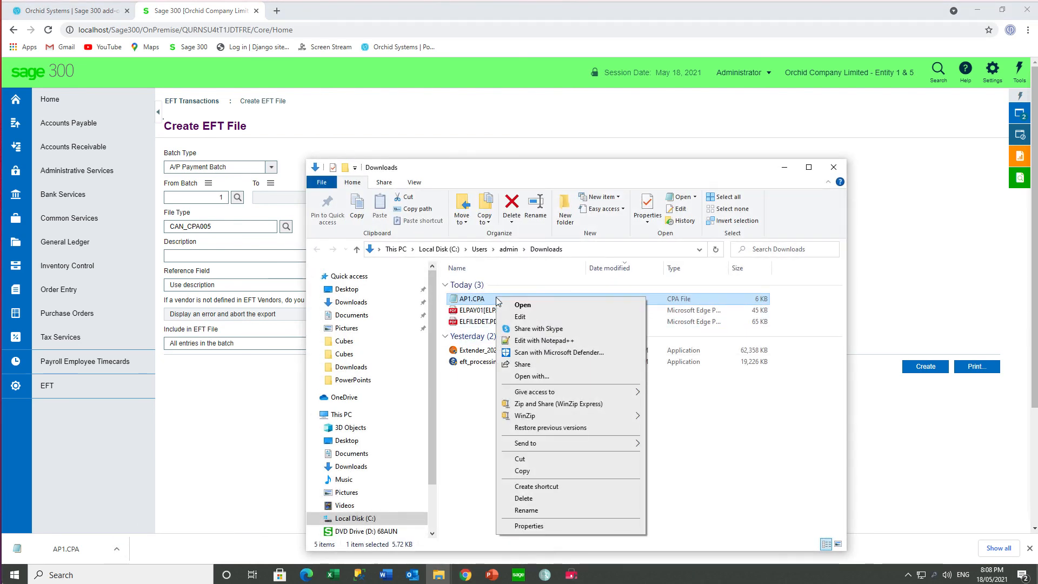
pyautogui.click(519, 340)
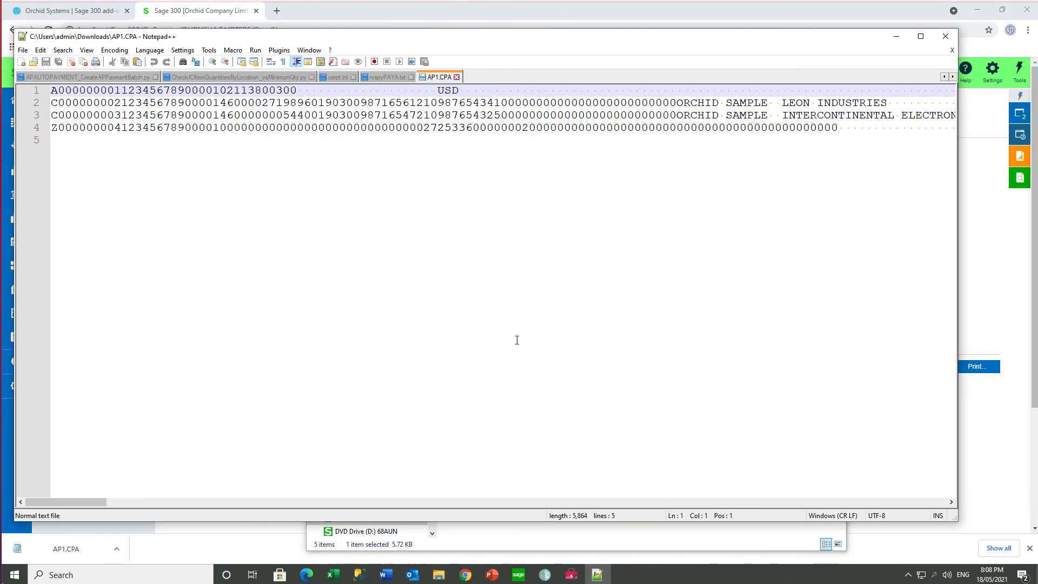
pyautogui.click(946, 36)
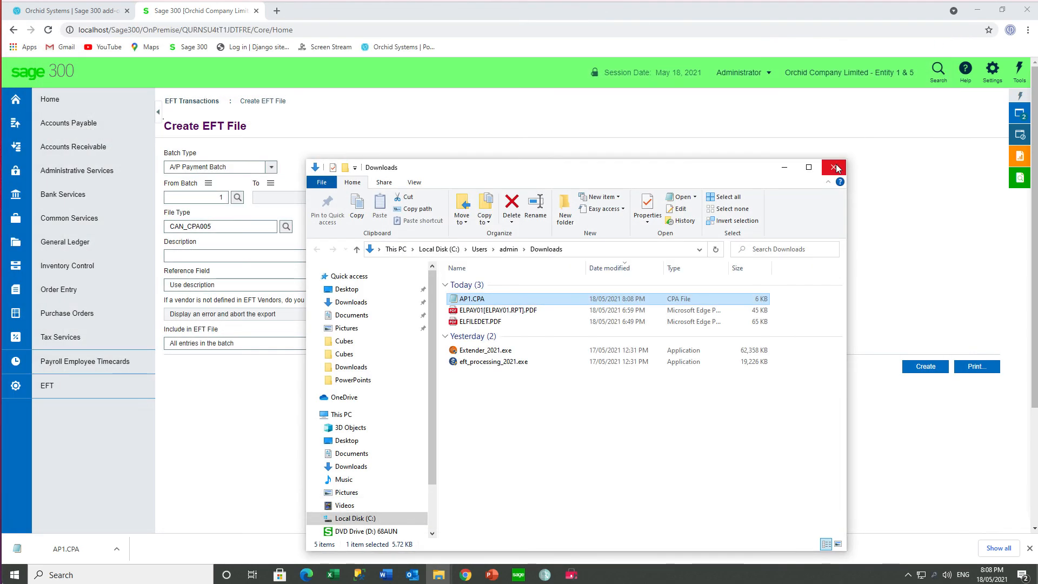
pyautogui.click(837, 167)
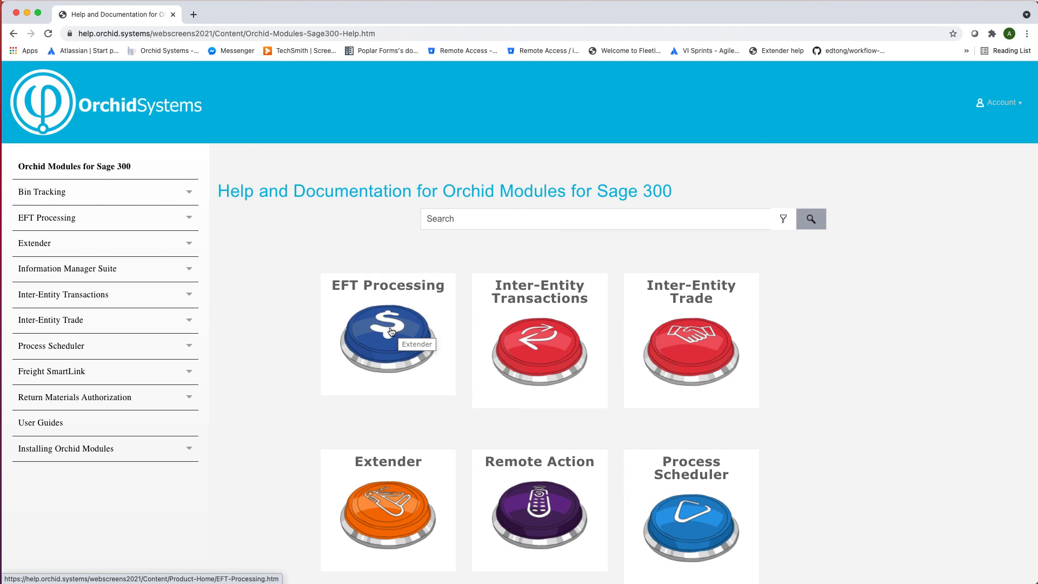
# - In the Orchid online help, read the EFT Processing topics on installing and using the EFT web screens
pyautogui.click(392, 331)
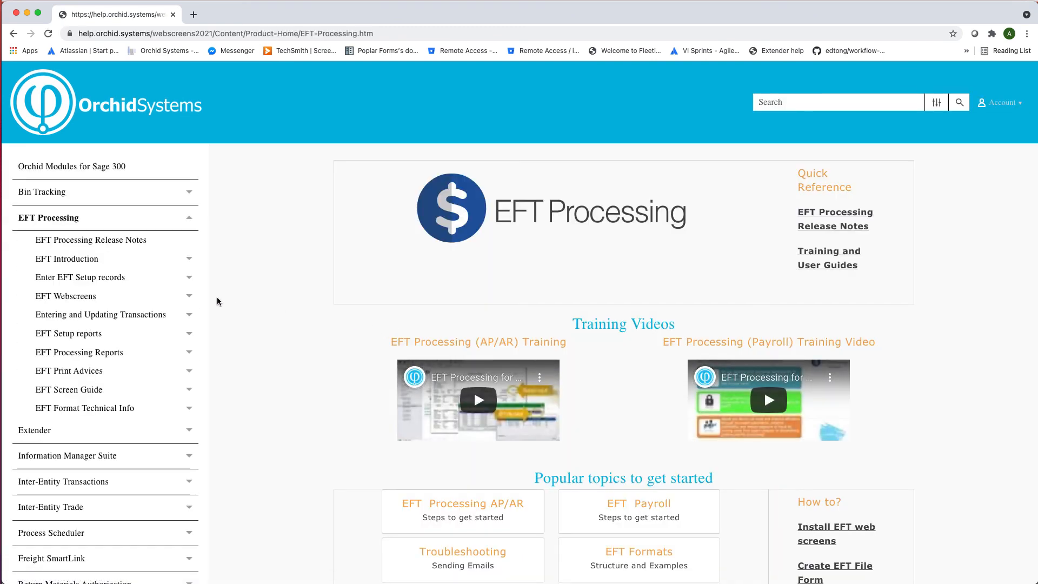
pyautogui.click(76, 296)
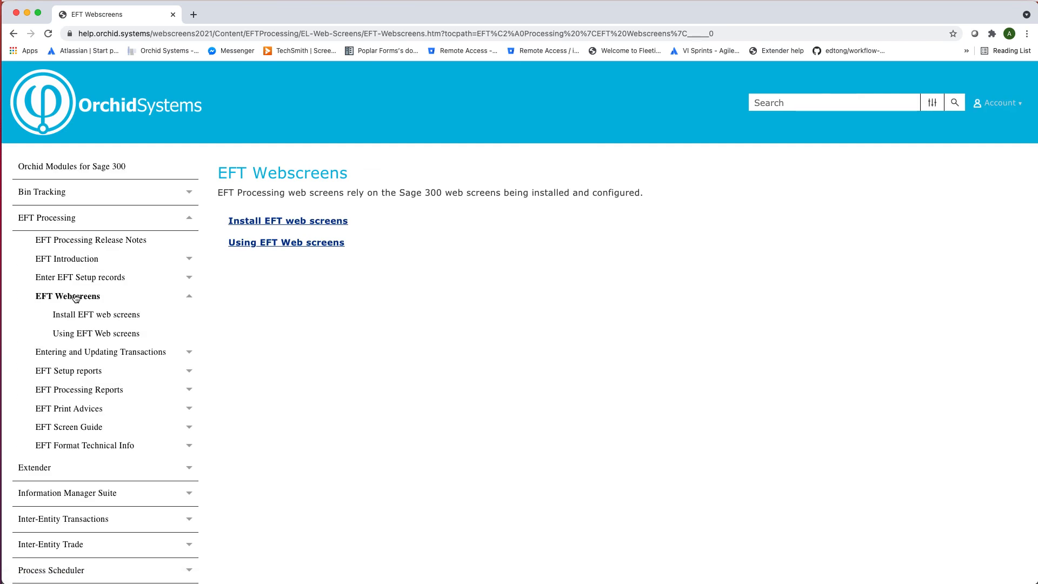
pyautogui.click(280, 222)
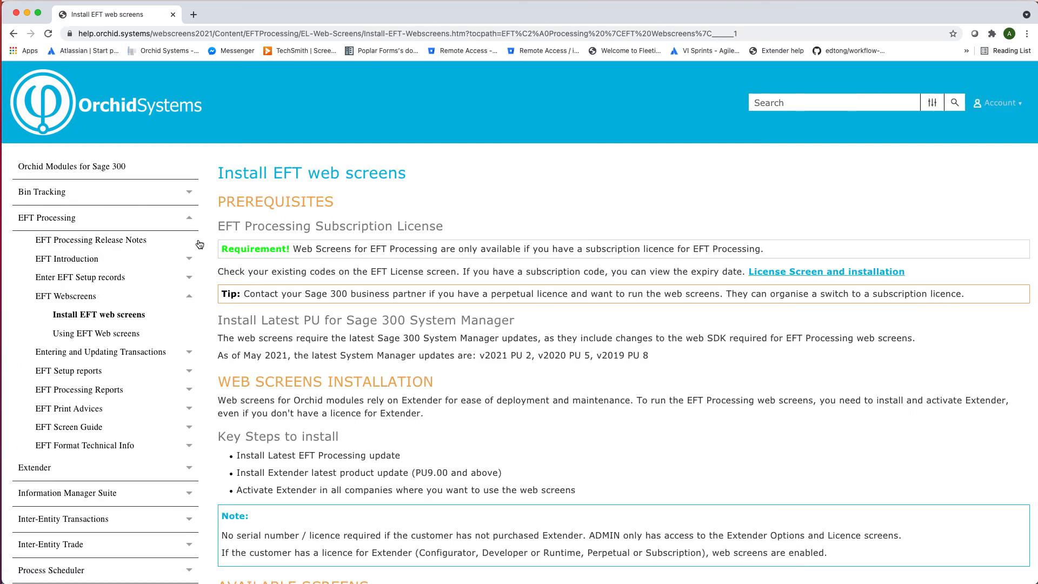
pyautogui.click(76, 334)
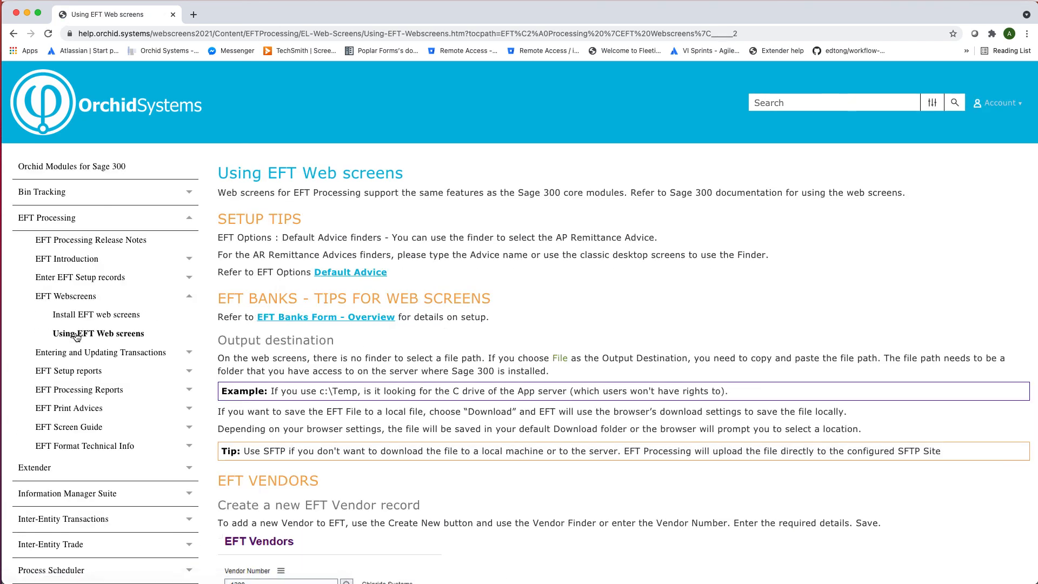